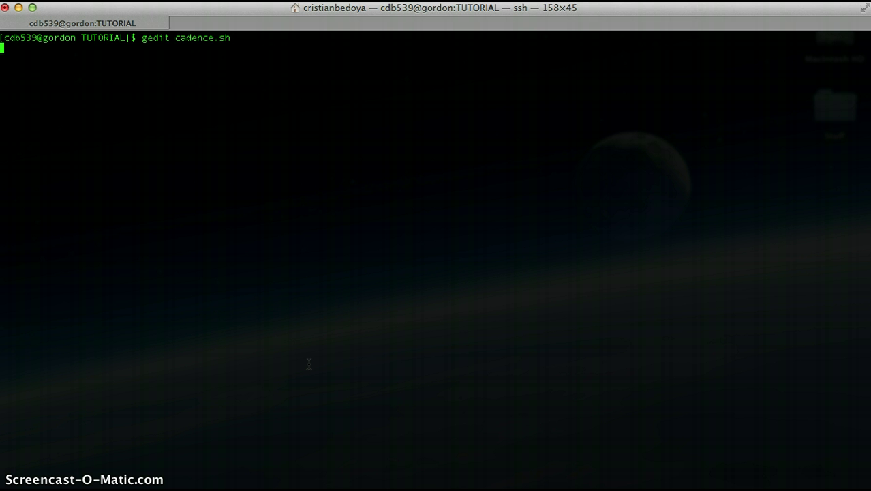
left_click(360, 357)
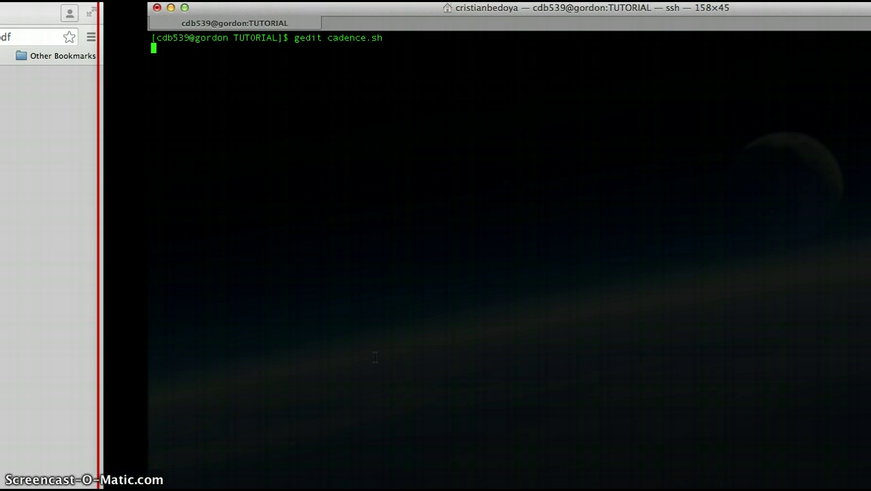
scroll(374, 356, "up", 1)
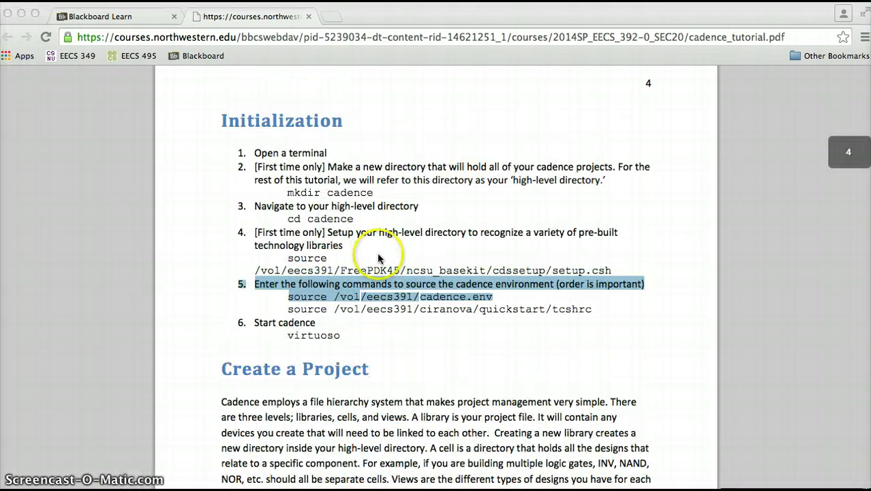
left_click(377, 253)
left_click(374, 332)
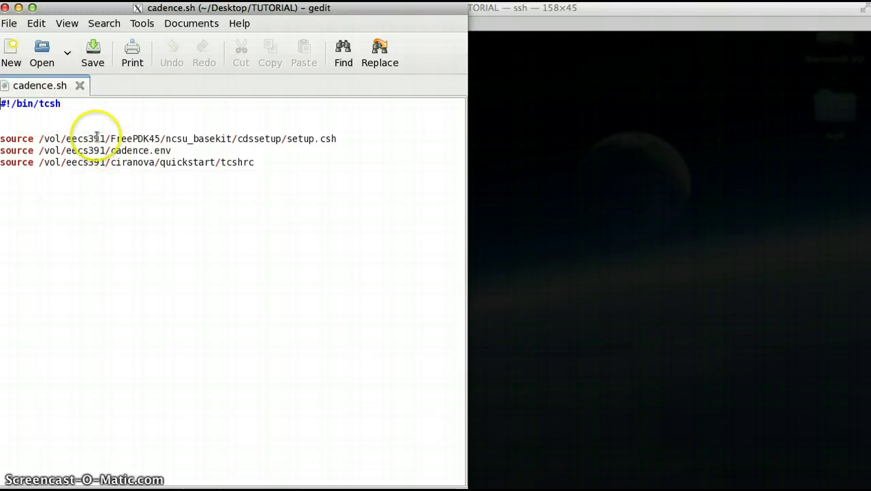
Close the cadence.sh editor and run 'source cadence.sh' in the terminal
left_click(5, 8)
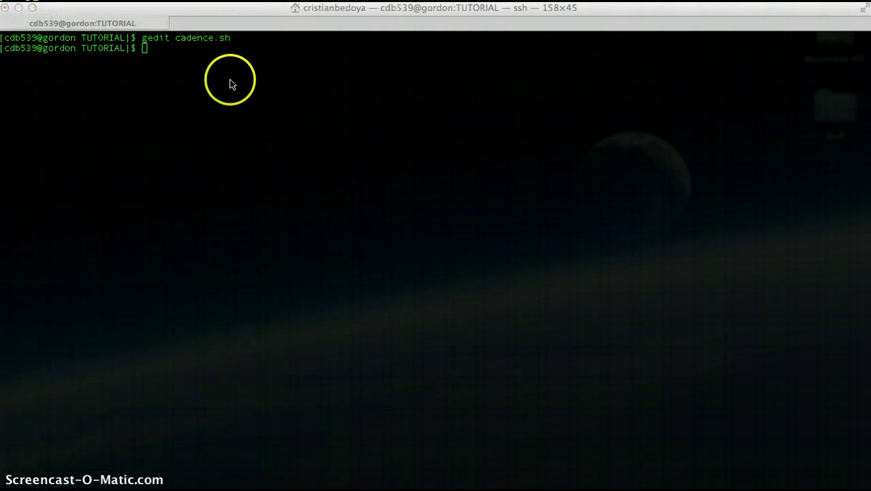
left_click(229, 79)
type("source ")
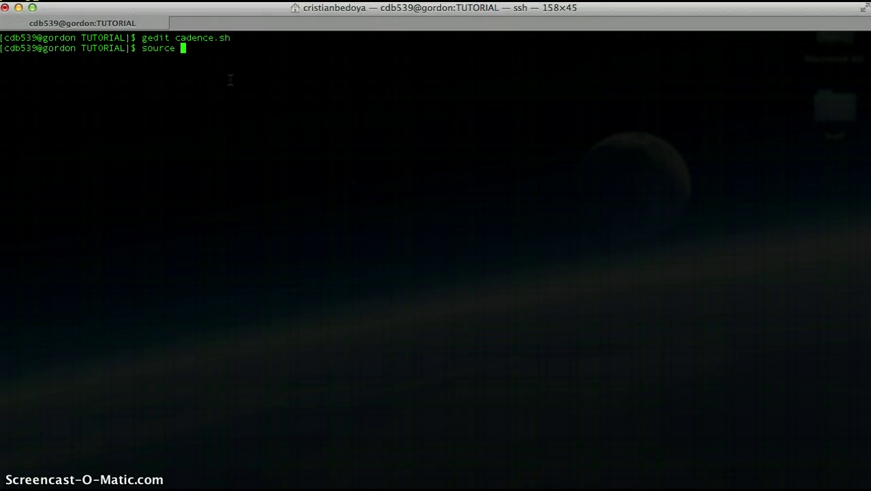
type("cadence.sh")
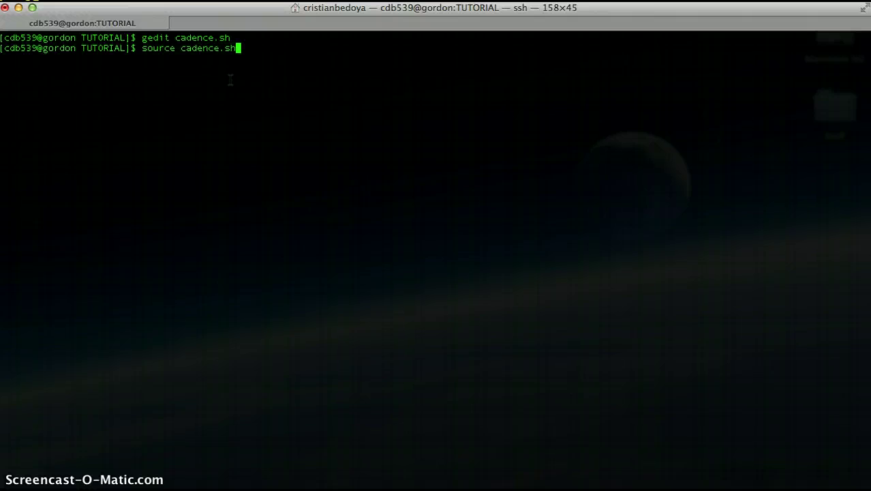
left_click_drag(235, 80, 292, 82)
key("Return")
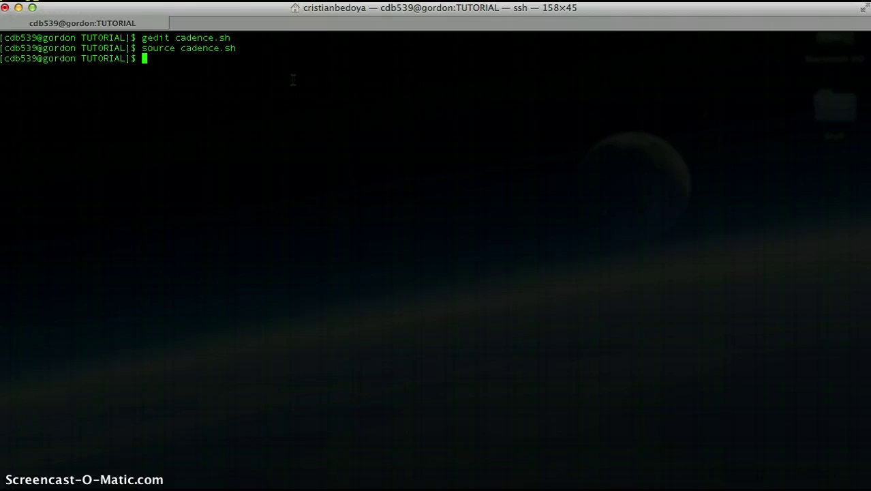
Launch Virtuoso in the background with 'virtuoso &'
type("virtus")
key("BackSpace")
type("oso &")
key("Return")
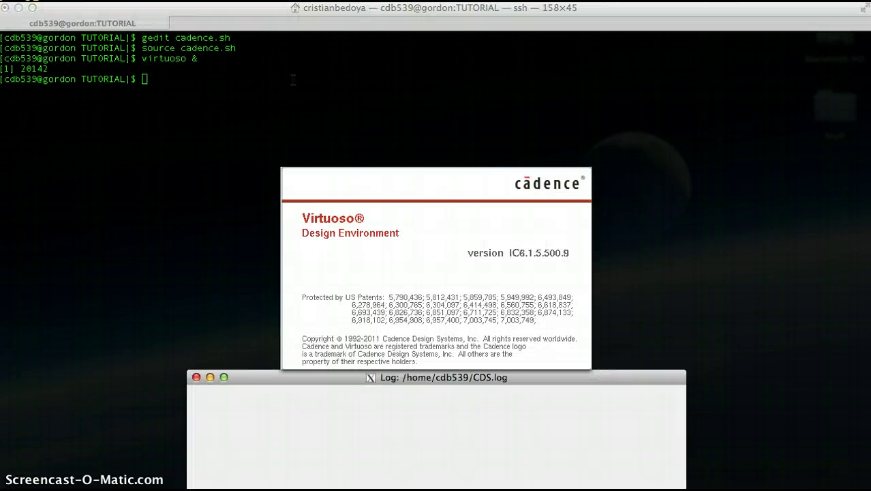
Once Virtuoso has loaded, close the What's New overview
left_click(402, 124)
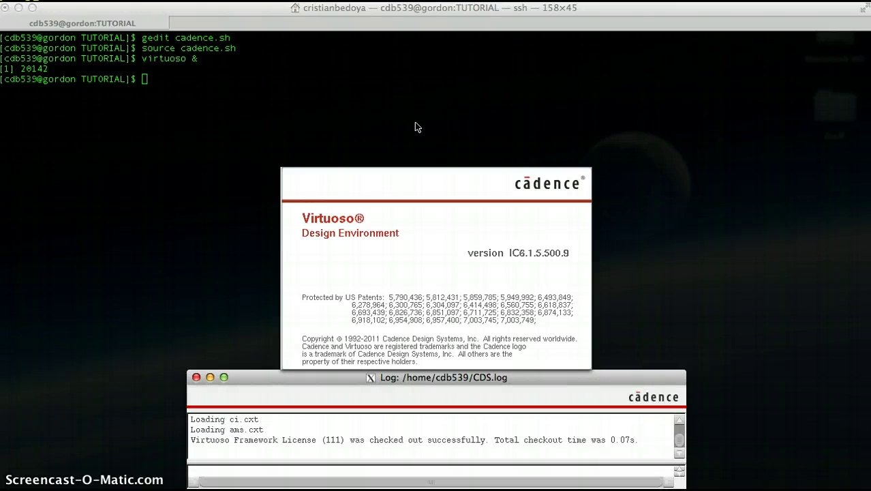
left_click(442, 162)
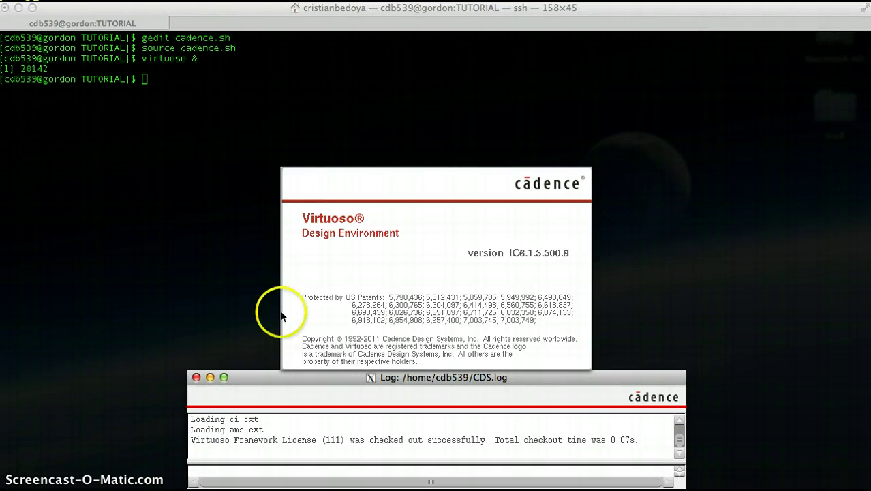
left_click(260, 381)
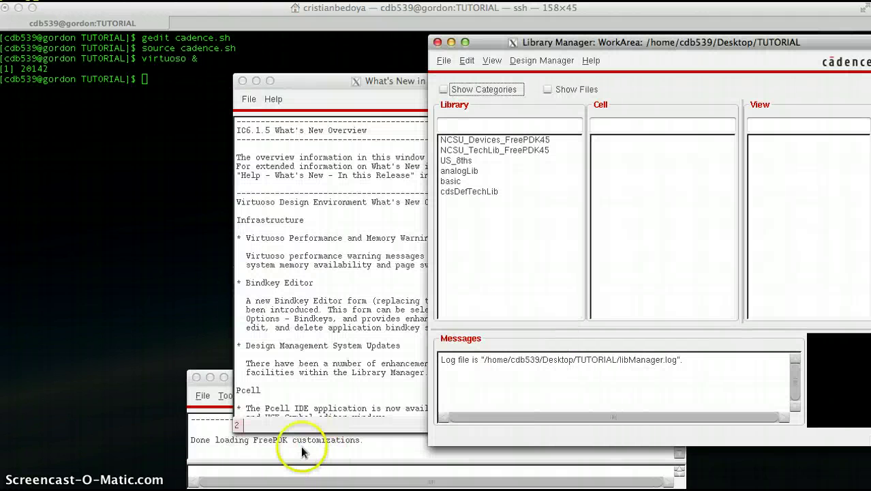
left_click(227, 442)
scroll(336, 447, "up", 5)
scroll(336, 447, "down", 5)
left_click(371, 220)
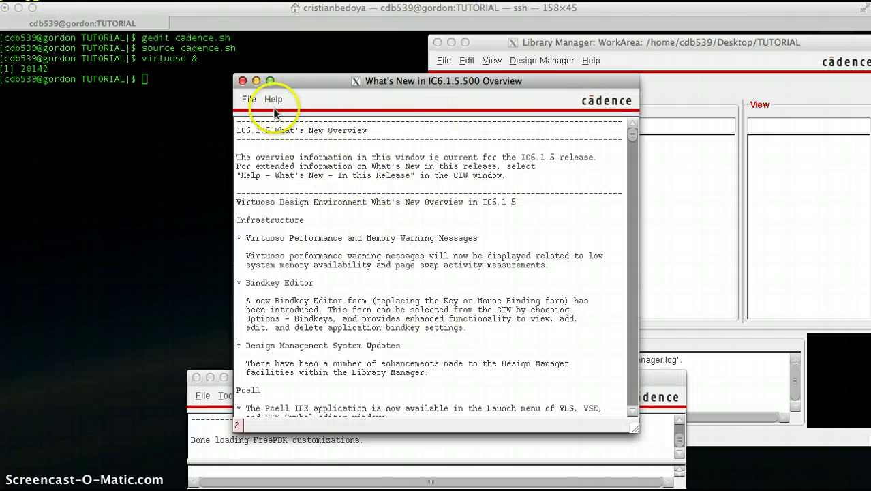
left_click(243, 81)
Move the Library Manager window further left
left_click(590, 42)
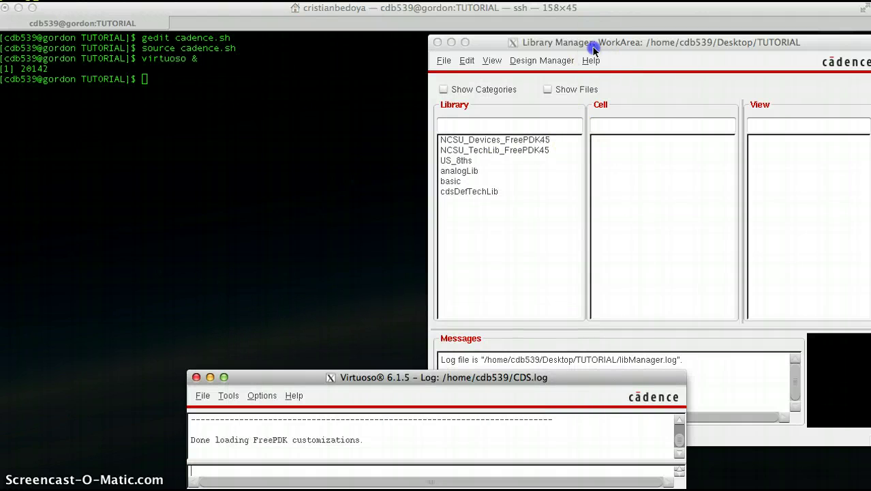
left_click(611, 142)
left_click_drag(593, 42, 495, 43)
Glance at the CMOS inverter reference image, then return to the Cadence desktop
key("ctrl+Right")
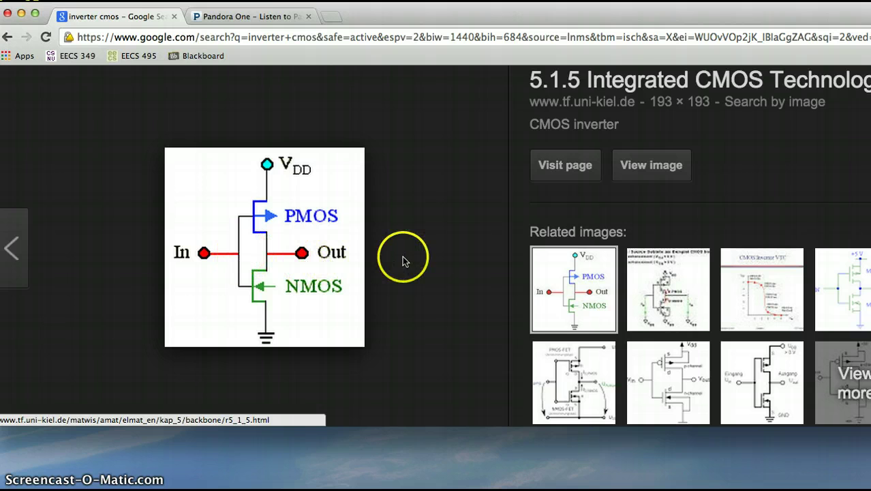
key("ctrl+Left")
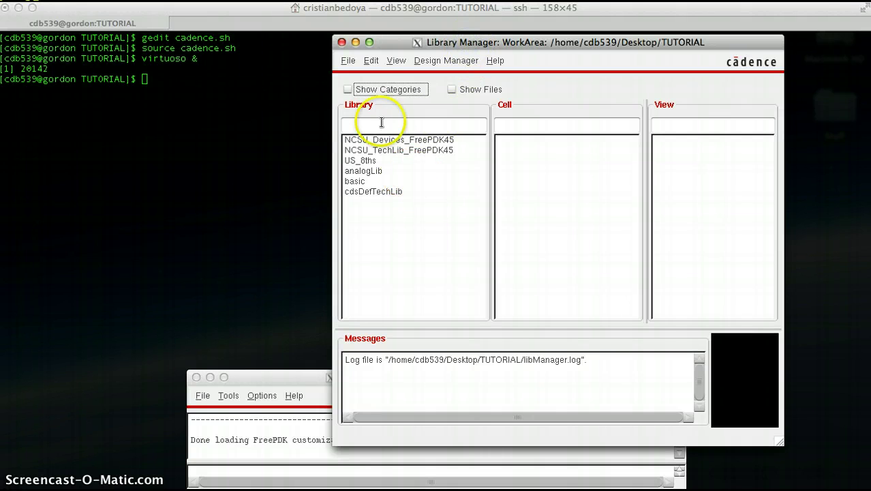
Create library 'Test' via File > New > Library, attaching the NCSU_TechLib_FreePDK45 technology library
left_click(348, 61)
mouse_move(350, 74)
left_click(510, 80)
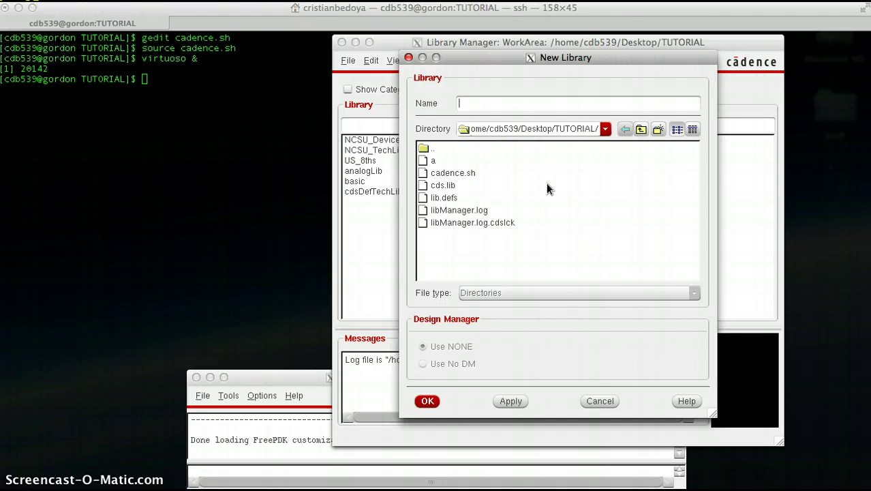
type("Test")
key("Return")
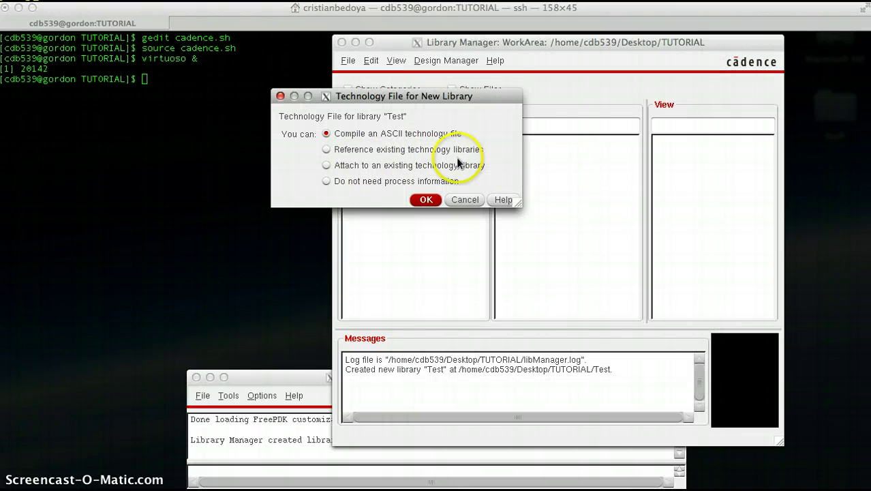
left_click(356, 168)
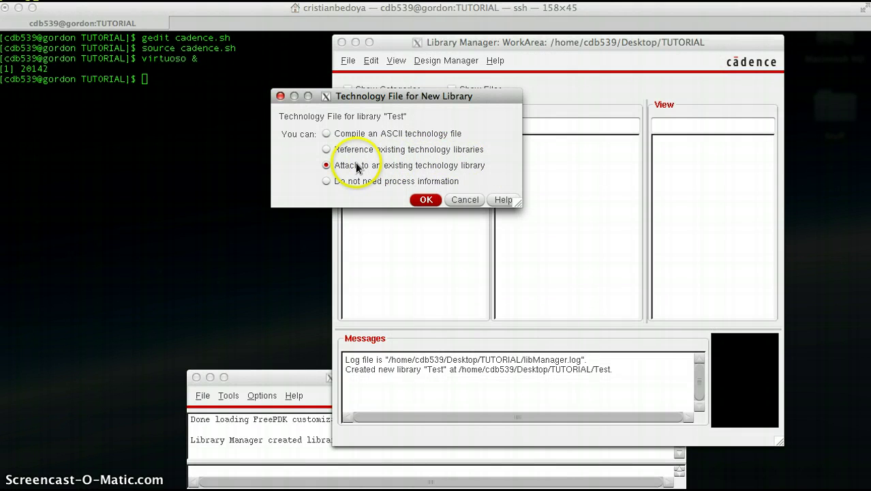
left_click(427, 199)
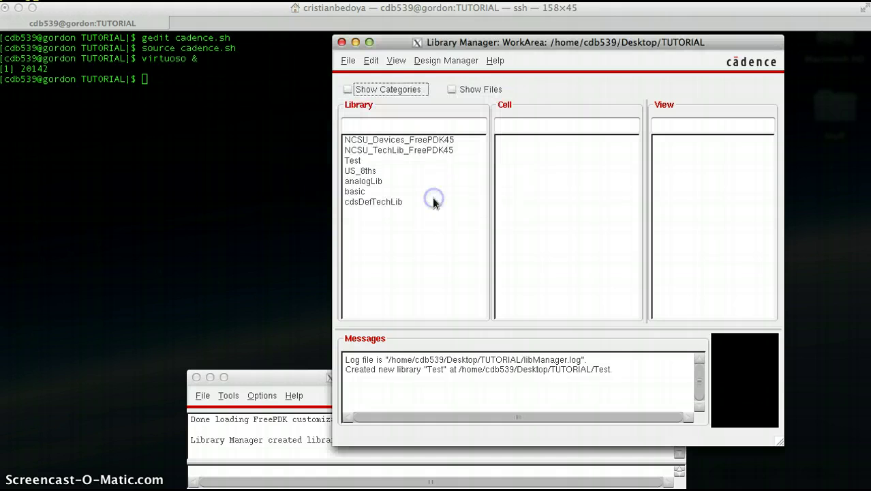
left_click(429, 143)
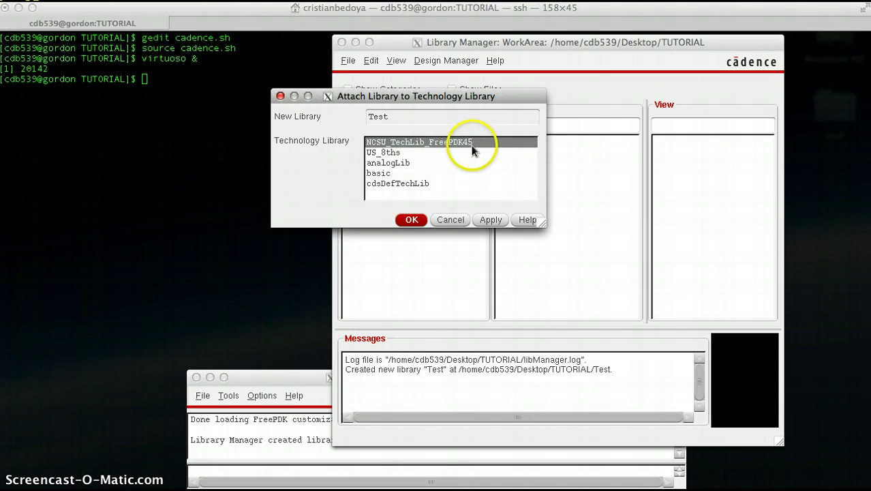
left_click(411, 219)
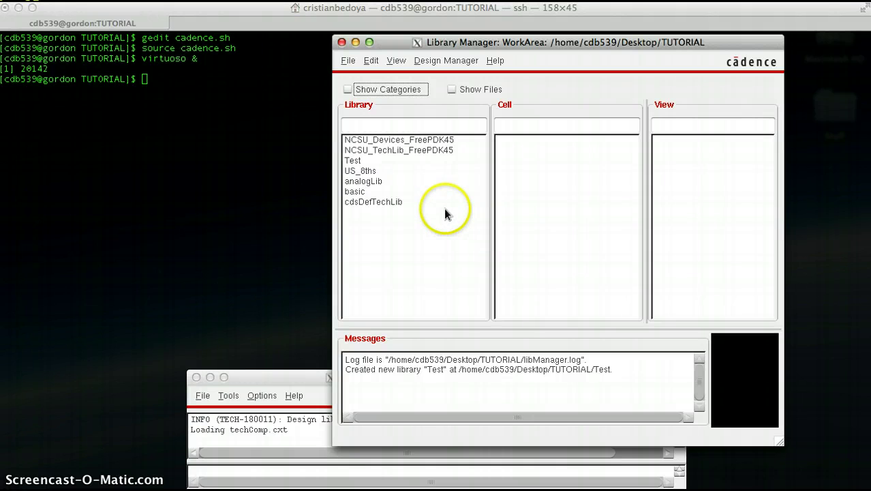
With the Test library selected, enter cell INV and view 'schematic' for the new cell view
left_click(357, 162)
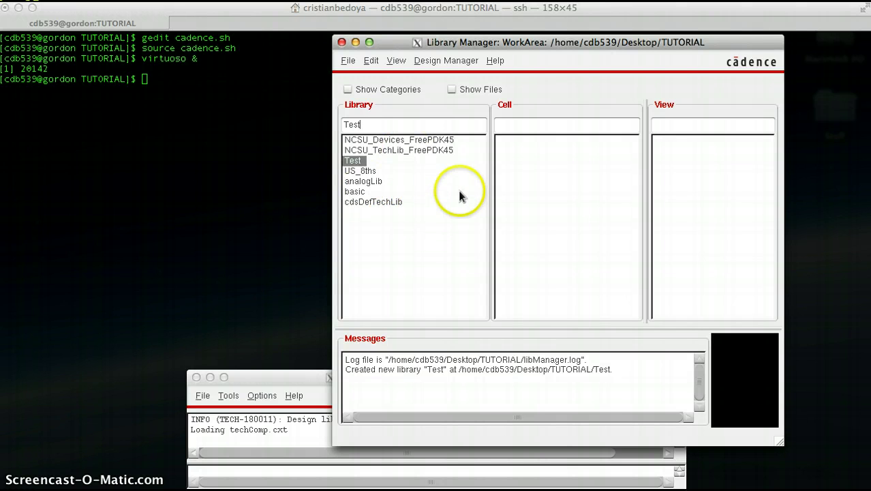
left_click(536, 127)
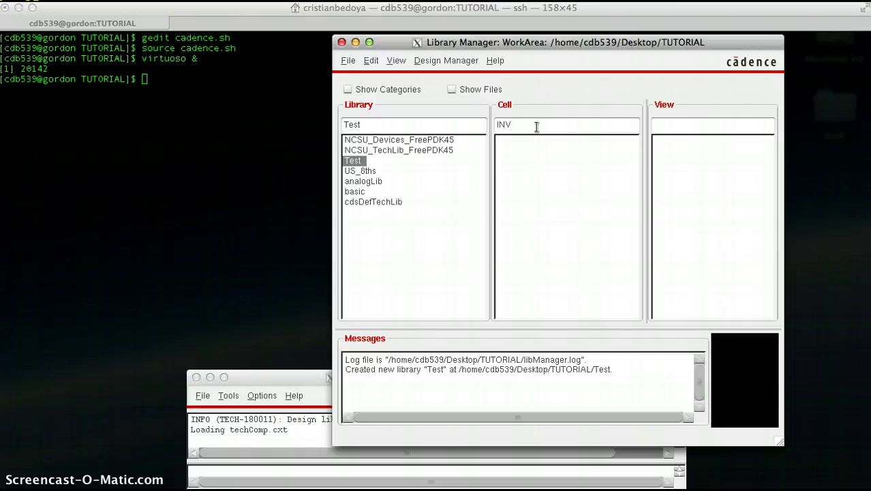
left_click(677, 120)
type("schematic")
key("Return")
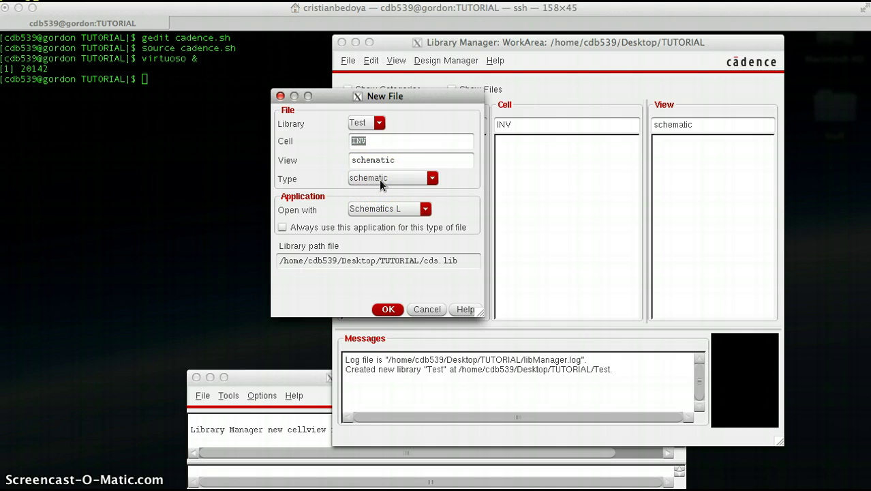
Confirm the INV schematic, maximize its editor, and switch to the inverter reference diagram
left_click(388, 308)
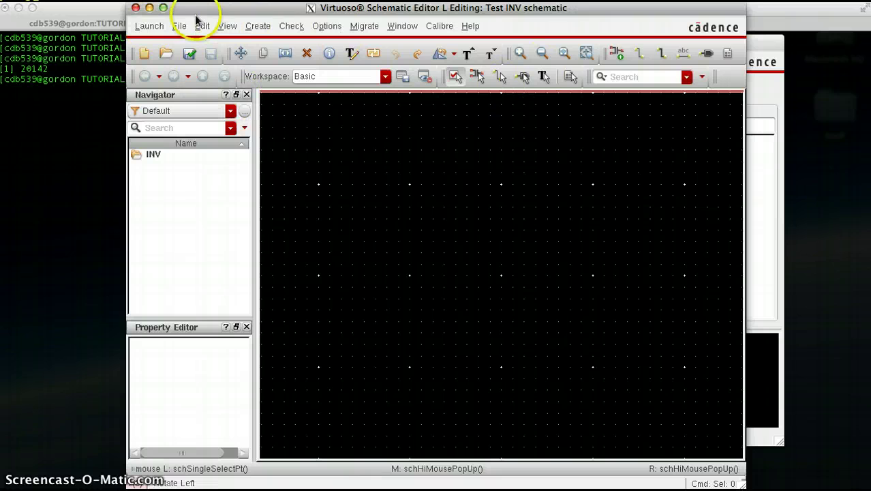
left_click(163, 8)
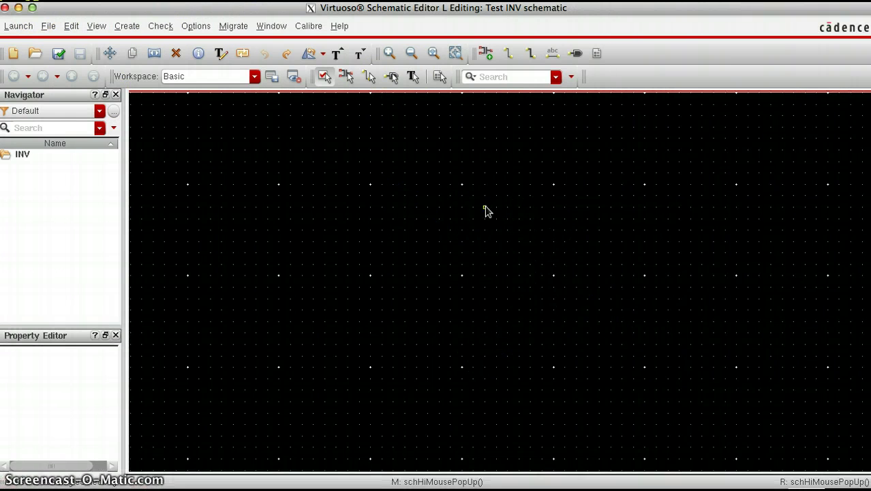
key("super+Tab")
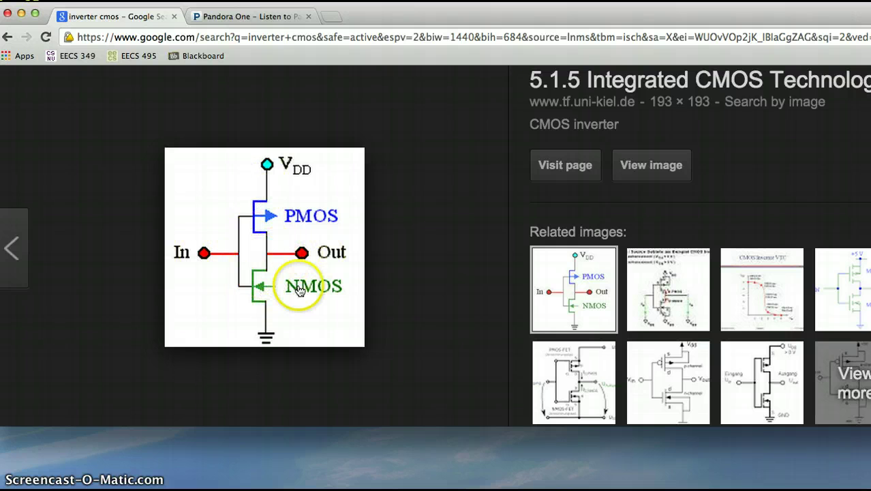
Switch from the reference diagram back to the empty INV schematic editor
key("ctrl+Left")
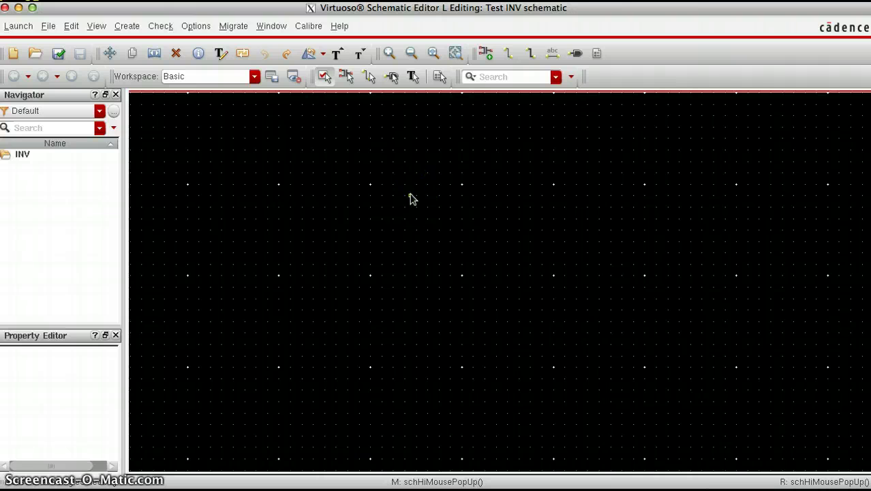
Place an NMOS_VTG symbol from NCSU_Devices_FreePDK45 on the canvas as M0 (l 50n, w 90n)
left_click(486, 53)
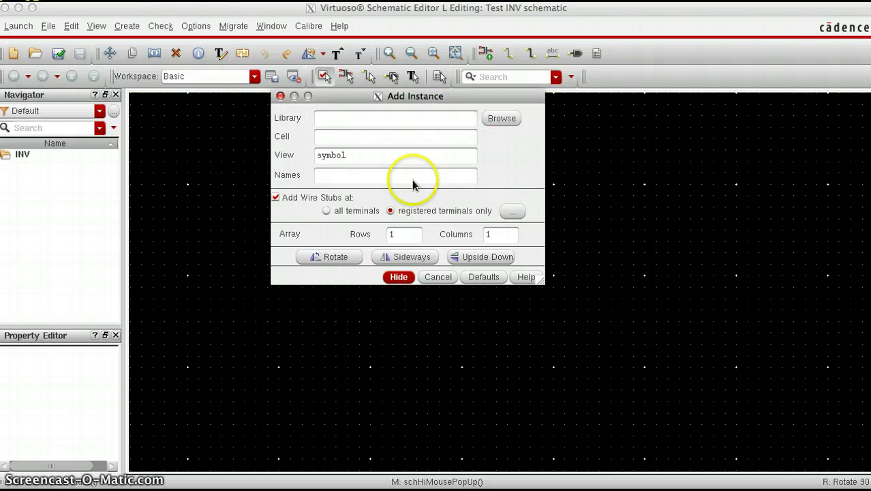
left_click(501, 120)
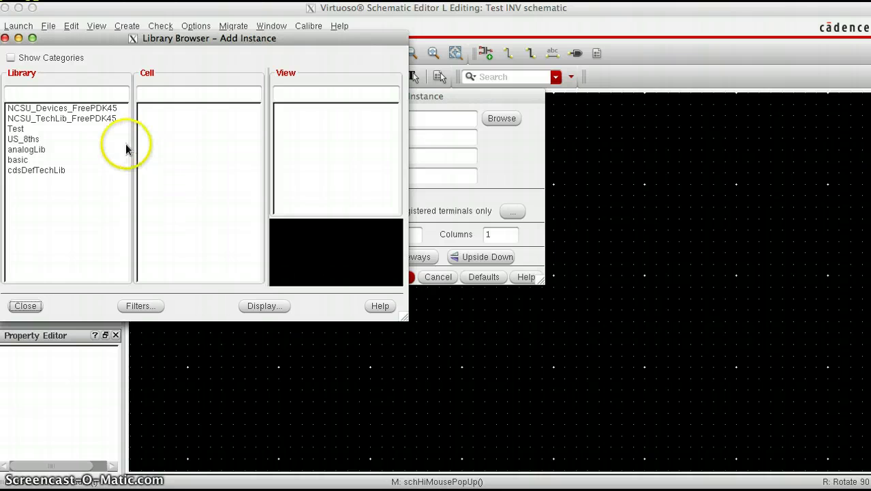
left_click(57, 109)
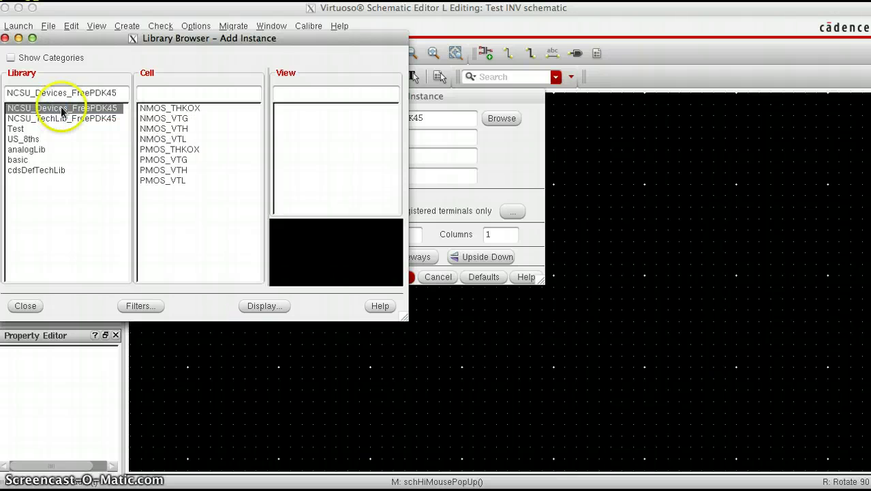
left_click(176, 119)
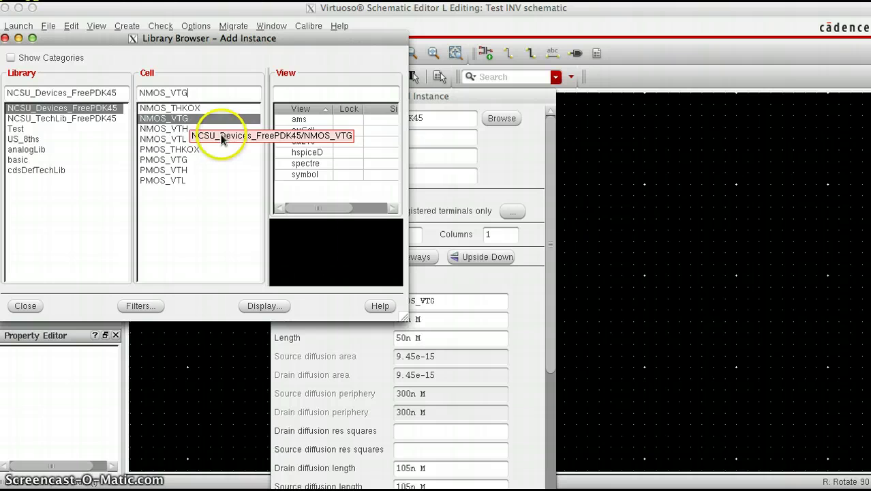
left_click(295, 173)
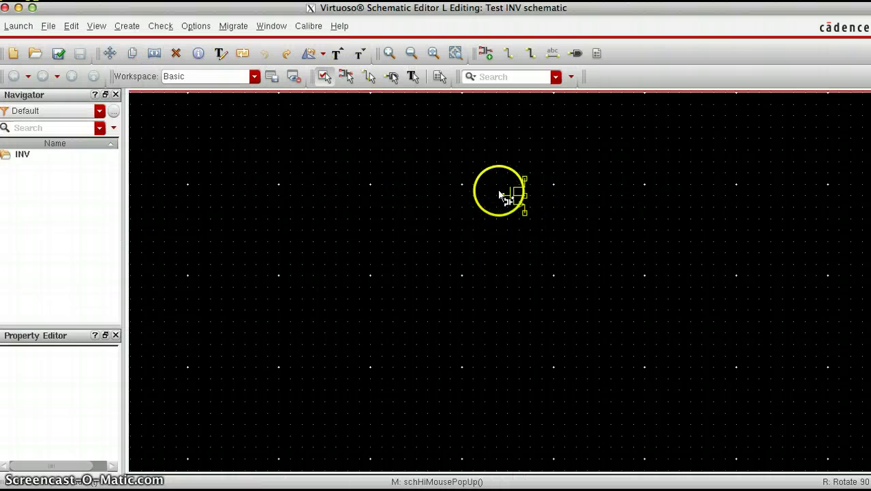
left_click(497, 190)
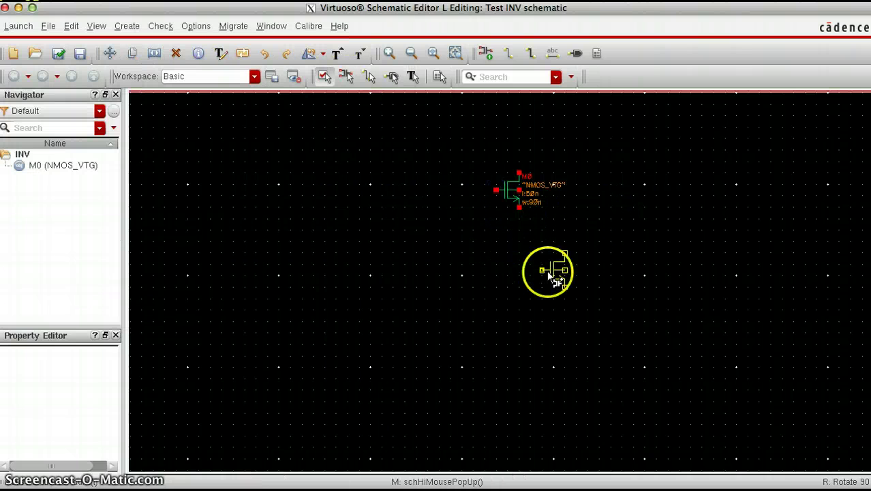
key("Escape")
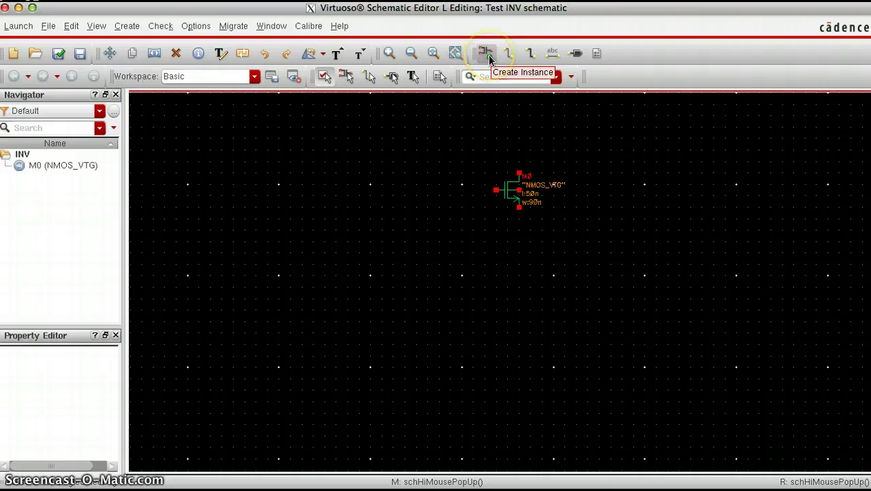
Place a PMOS_VTG symbol from NCSU_Devices_FreePDK45 on the schematic as M1
key("i")
left_click(443, 149)
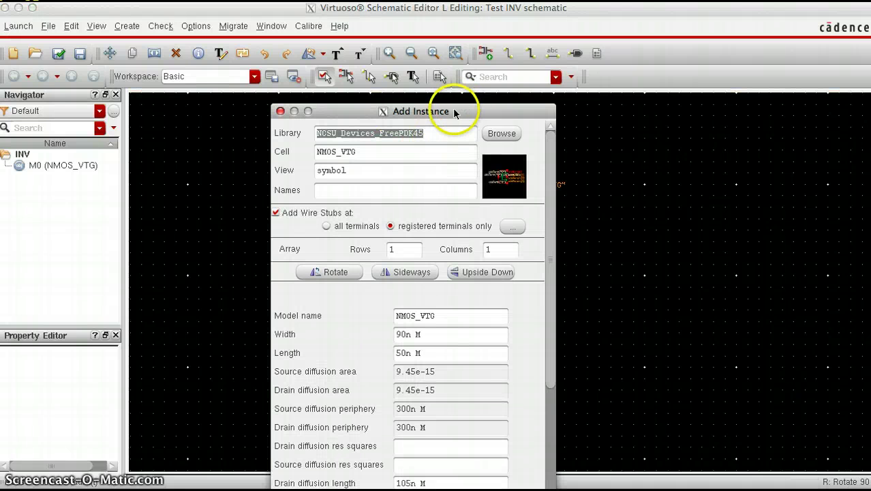
left_click_drag(454, 111, 420, 51)
left_click(468, 73)
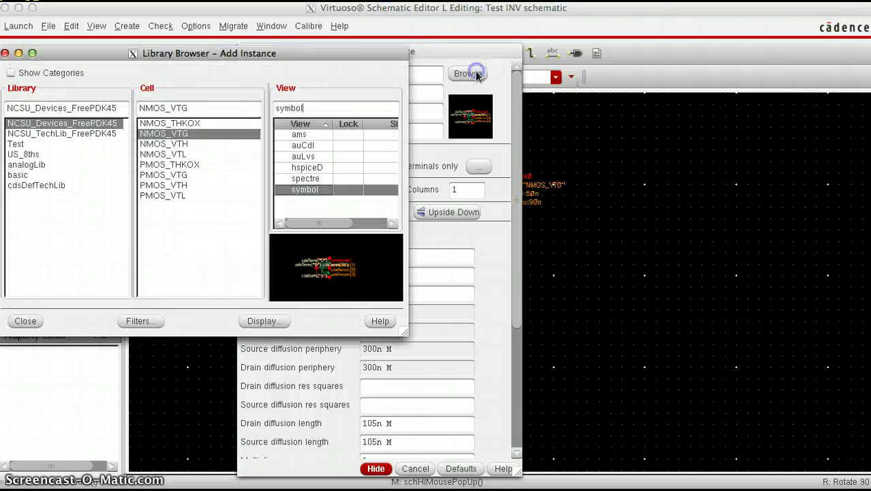
left_click(164, 175)
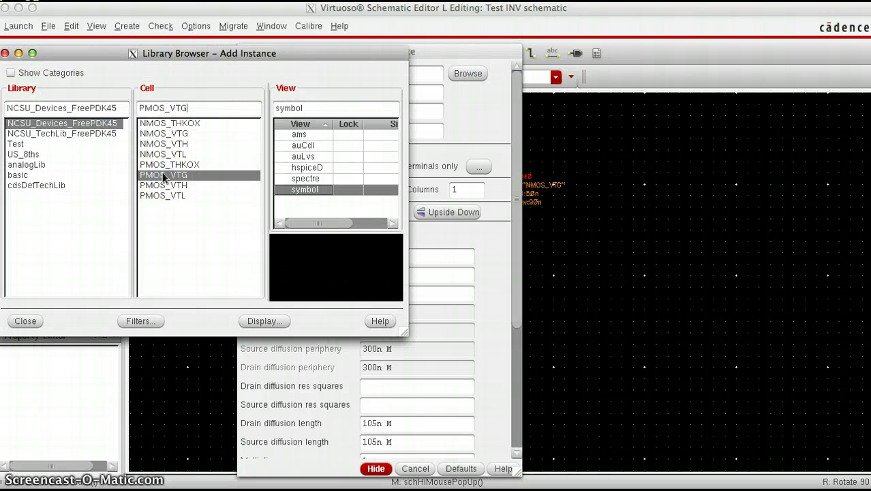
left_click(310, 193)
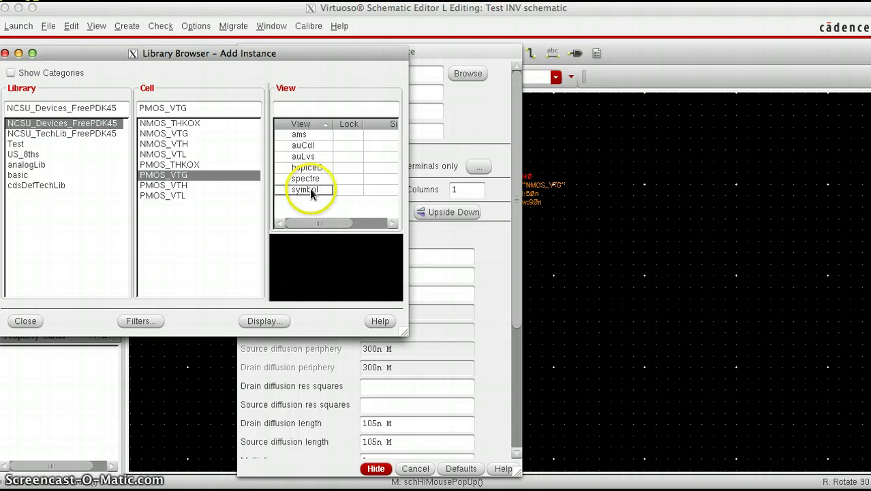
double_click(310, 191)
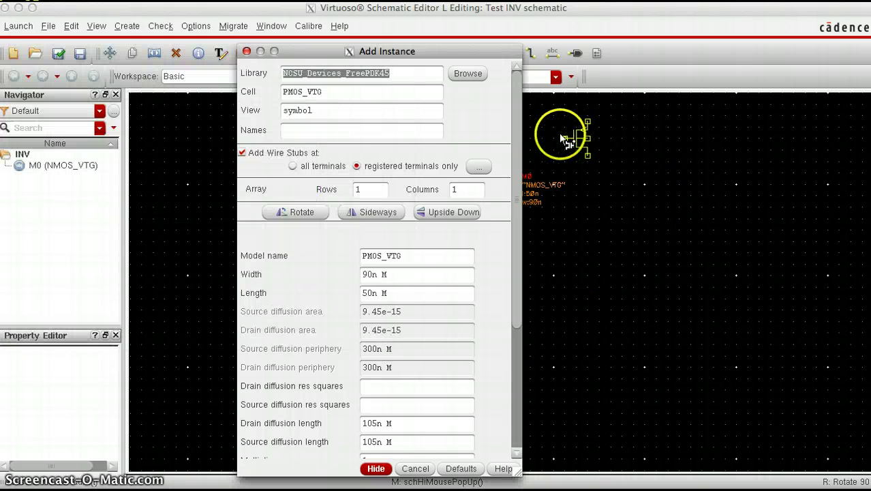
left_click(552, 125)
key("Escape")
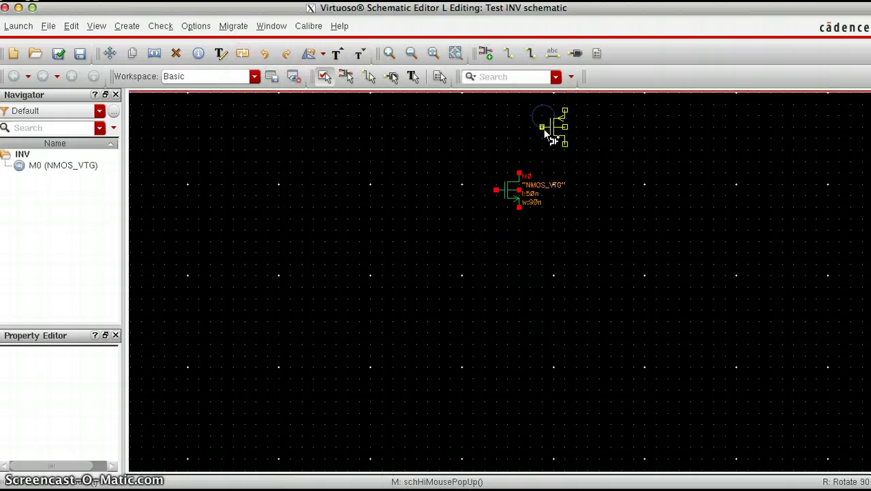
Align M1 directly above M0, fit both transistors in view, and recheck the reference
left_click_drag(543, 128, 496, 114)
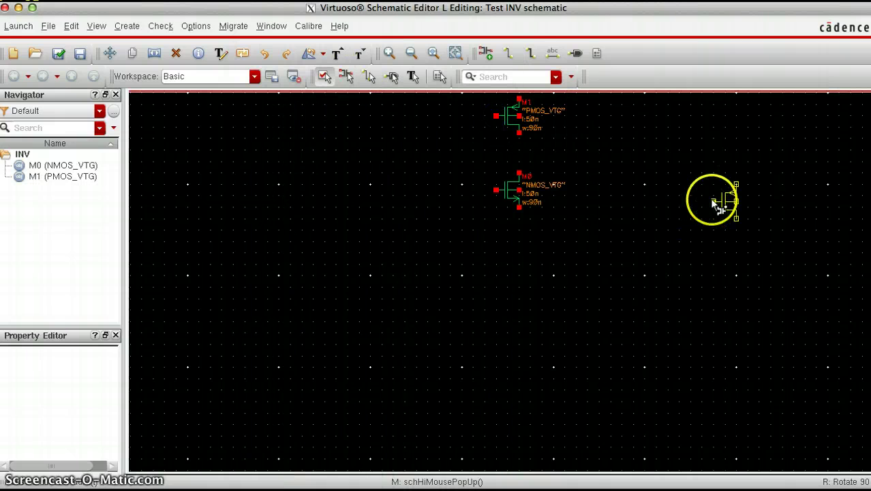
key("f")
key("Escape")
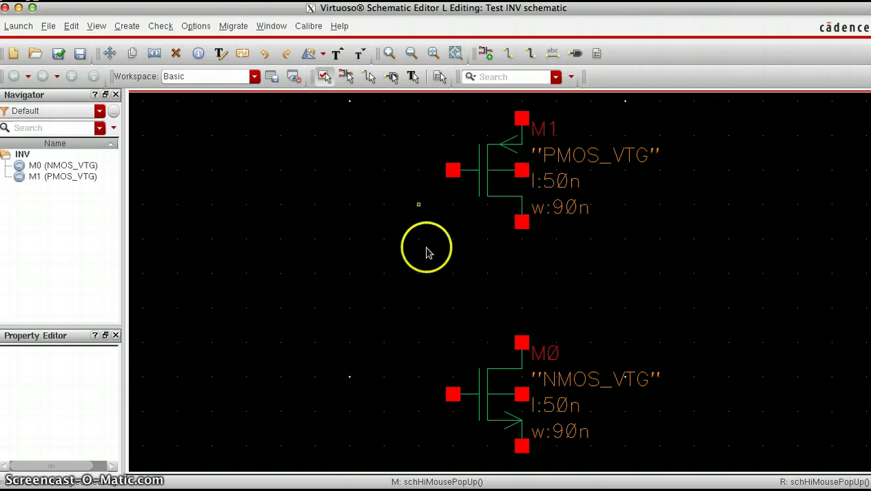
key("ctrl+Right")
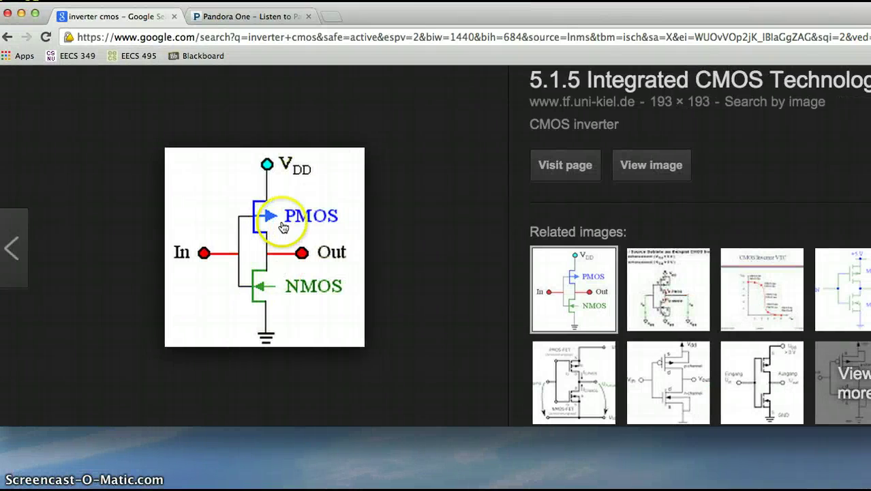
key("ctrl+Left")
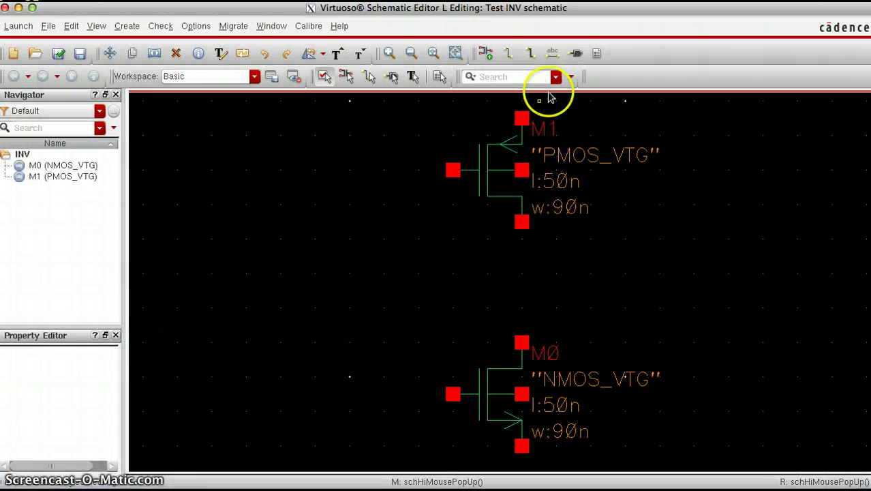
Draw a wire connecting M1's drain down to M0's drain
left_click(507, 55)
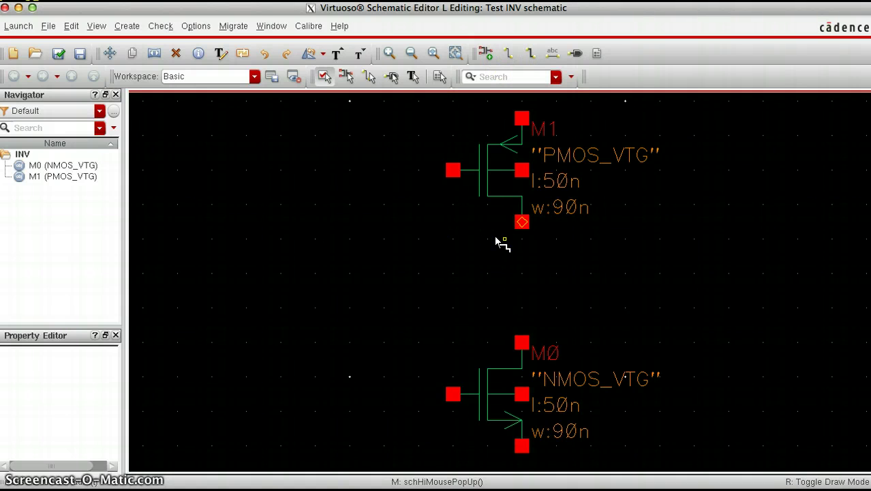
left_click_drag(507, 238, 523, 222)
left_click_drag(523, 225, 523, 347)
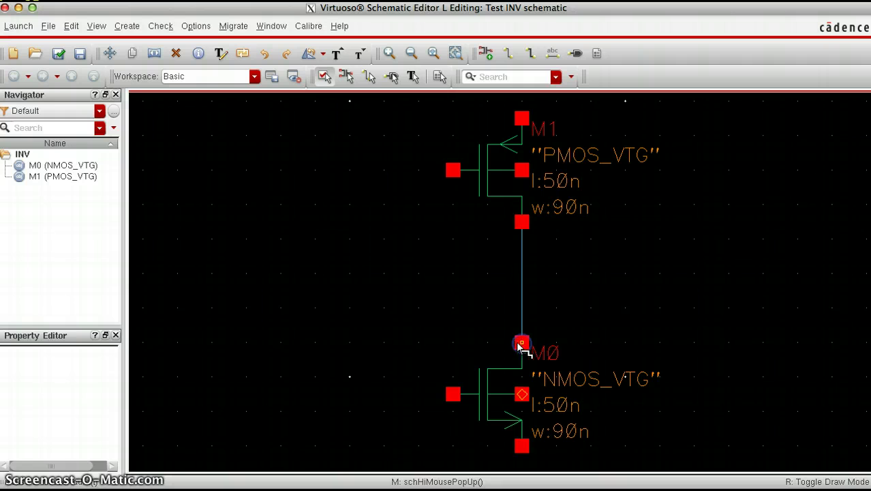
mouse_move(507, 348)
left_mouse_down()
mouse_move(461, 338)
mouse_move(467, 267)
mouse_move(451, 169)
mouse_move(349, 171)
mouse_move(410, 233)
mouse_move(403, 254)
mouse_move(366, 230)
mouse_move(454, 287)
mouse_move(450, 304)
mouse_move(413, 276)
mouse_move(428, 376)
mouse_move(453, 399)
mouse_move(409, 296)
mouse_move(408, 171)
mouse_move(386, 171)
left_mouse_up()
Route a wire from M1's gate around the left side to M0's gate
left_click(385, 170)
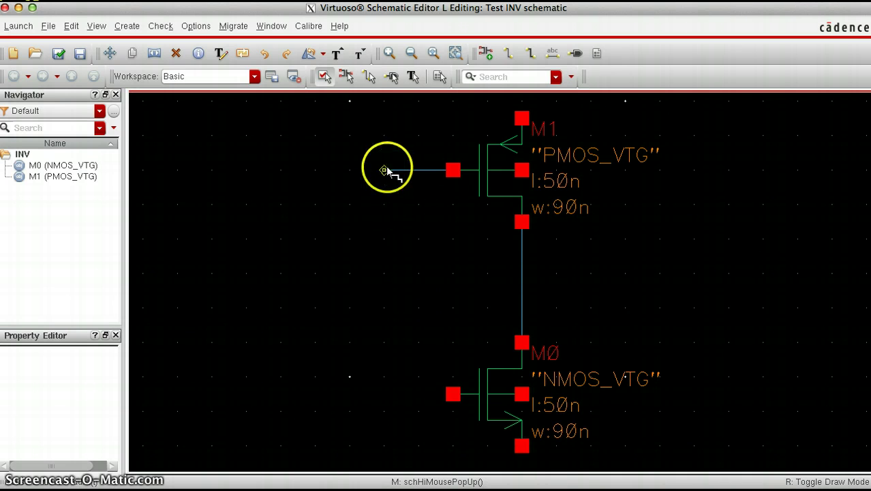
left_click_drag(395, 225, 455, 395)
mouse_move(511, 485)
left_mouse_down()
mouse_move(655, 325)
mouse_move(604, 315)
mouse_move(655, 291)
mouse_move(549, 271)
mouse_move(616, 281)
left_mouse_up()
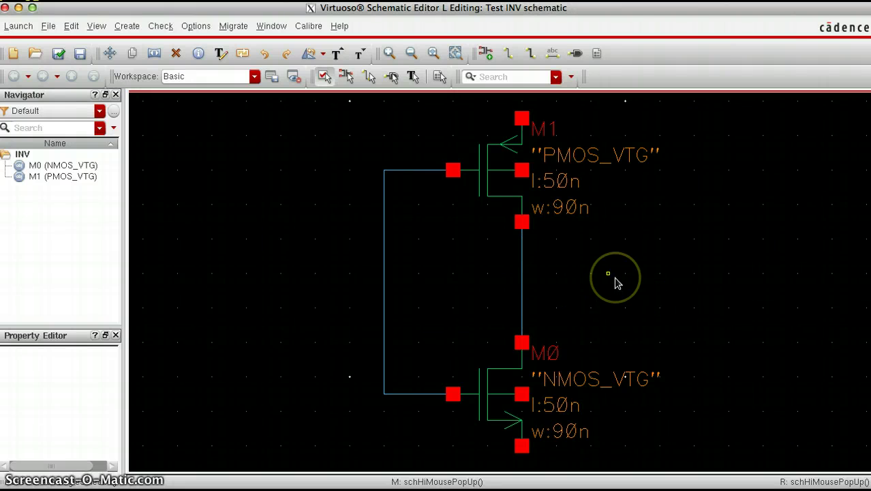
left_click_drag(525, 231, 523, 274)
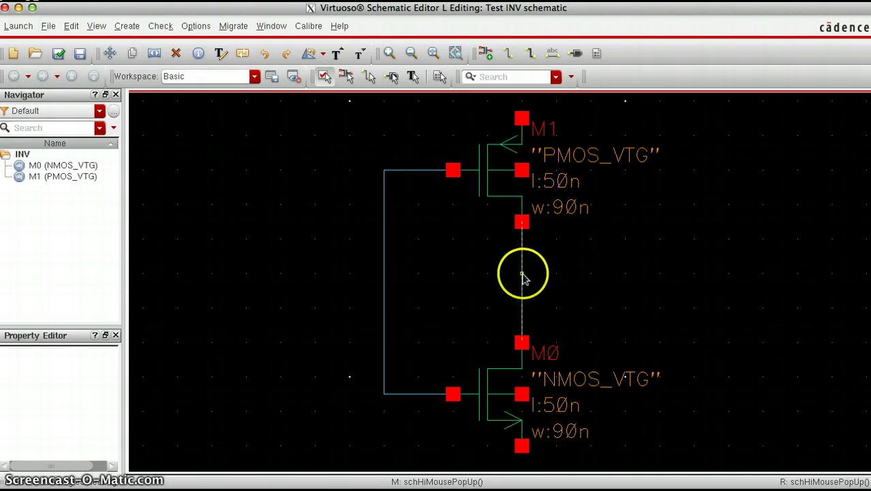
key("super+Tab")
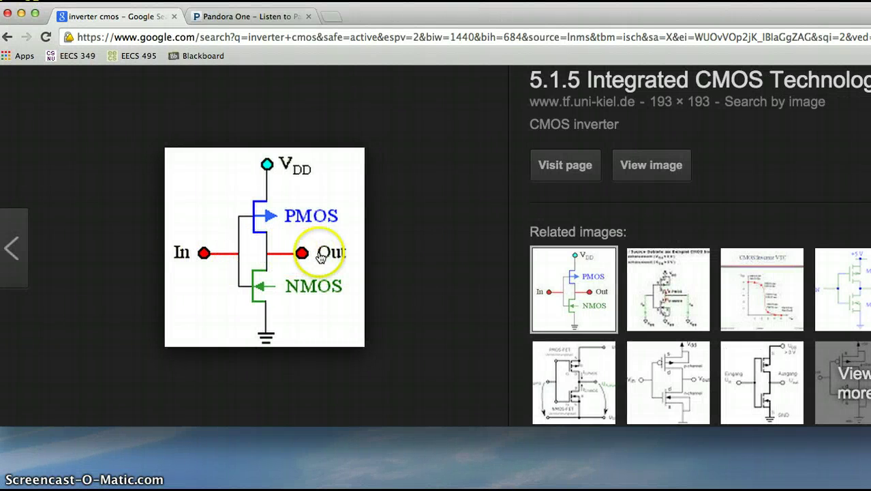
key("super+Tab")
Place an input pin named IN on the canvas left of the shared gate wire
left_click(577, 55)
left_click(576, 56)
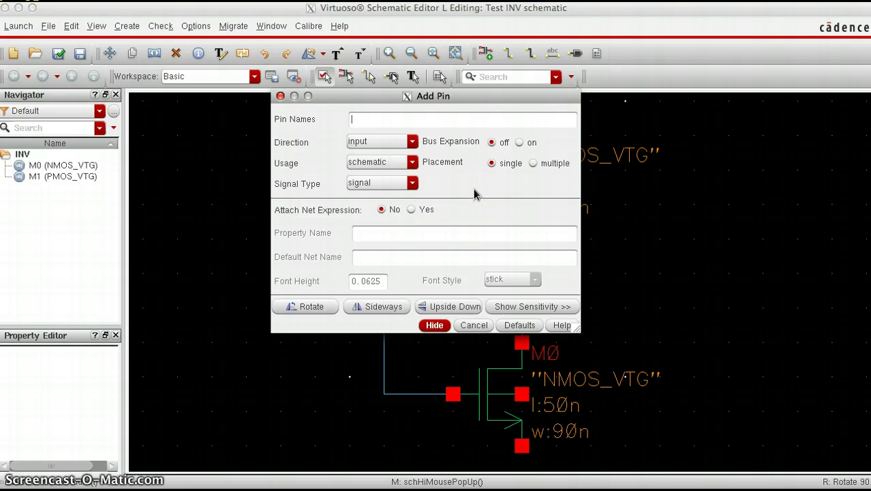
left_click(372, 119)
type("IN")
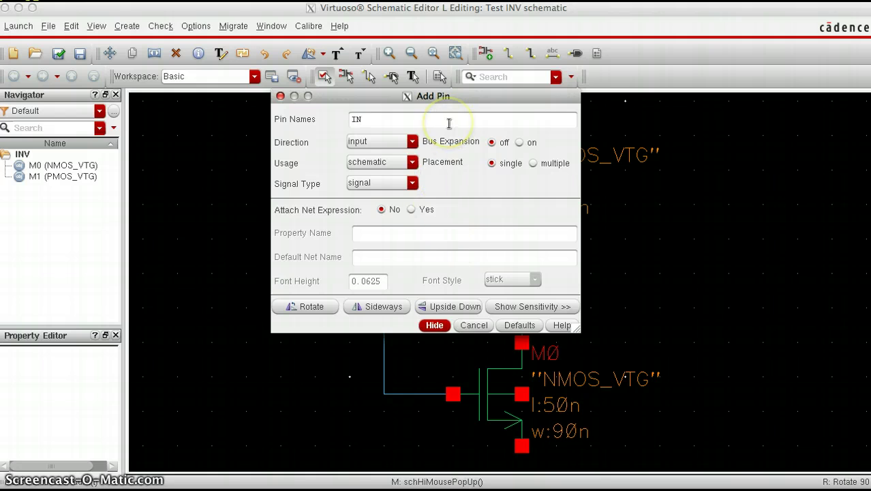
key("Return")
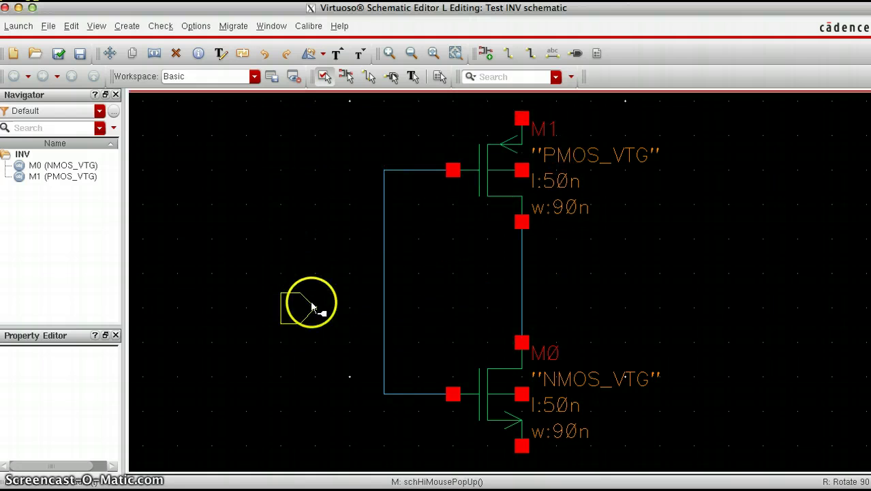
left_click(364, 278)
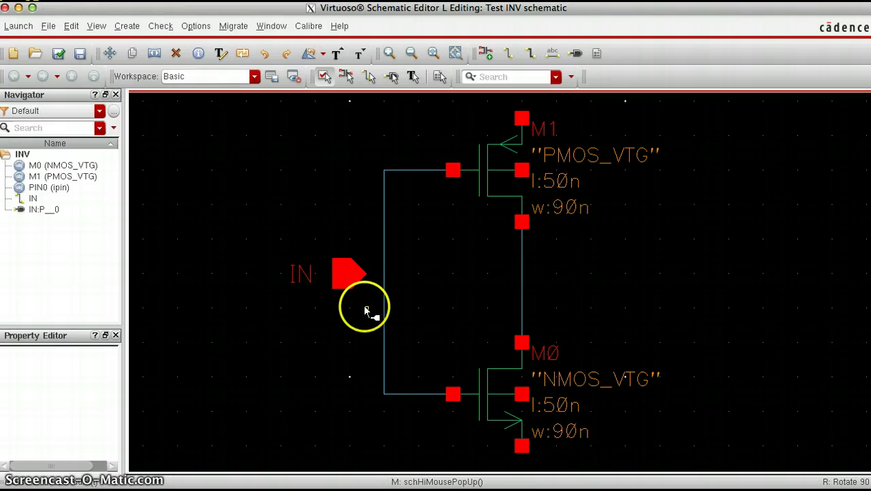
key("Escape")
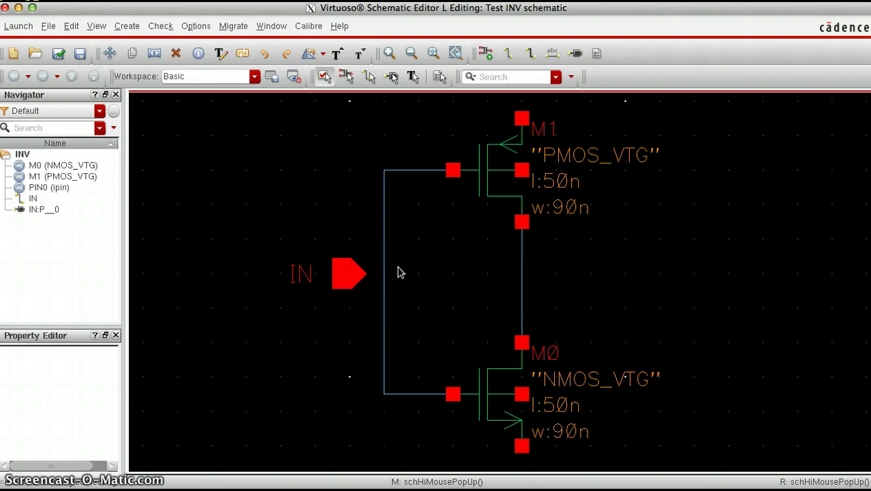
Set up a new OUT pin with output direction and position it right of the drains
left_click(577, 54)
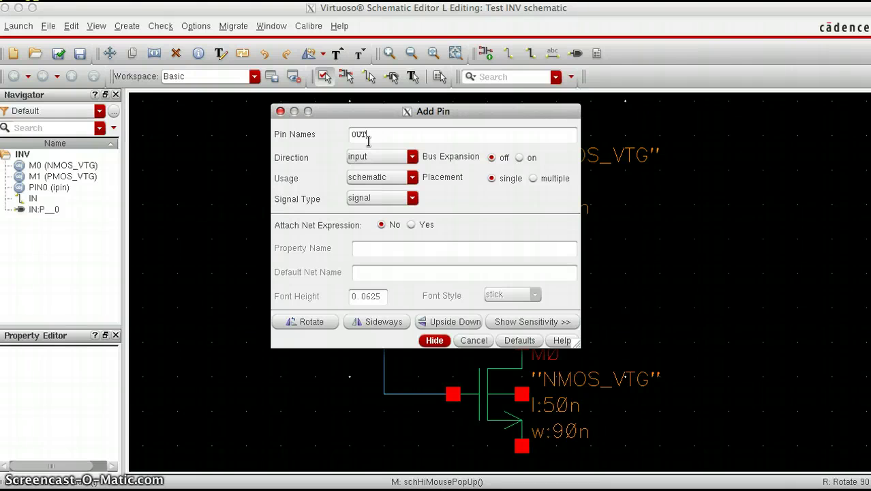
left_click(372, 156)
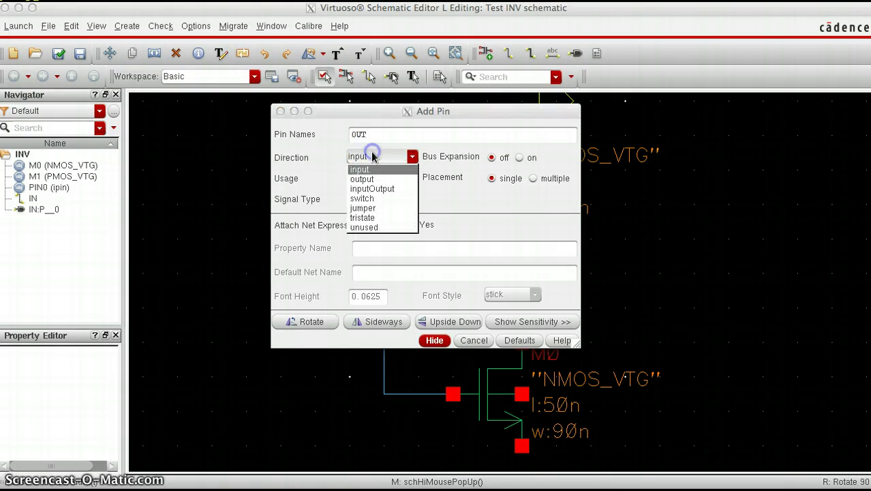
left_click(364, 179)
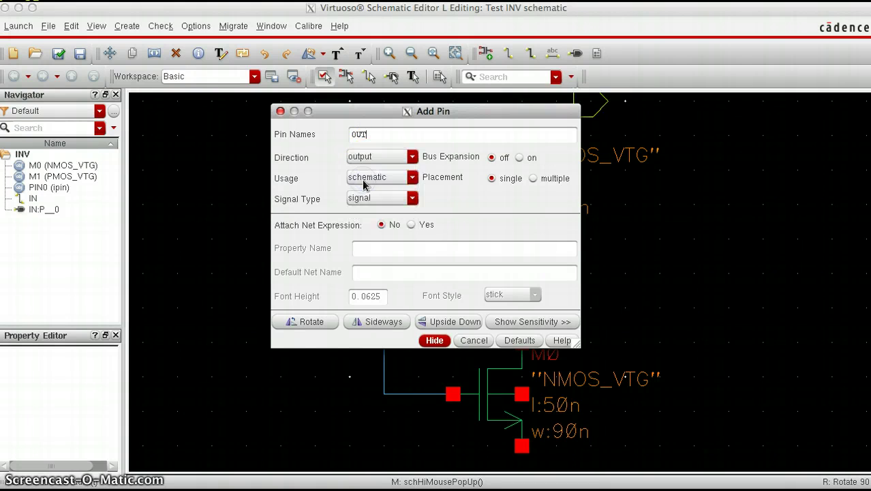
left_click(637, 246)
left_click_drag(597, 264, 582, 274)
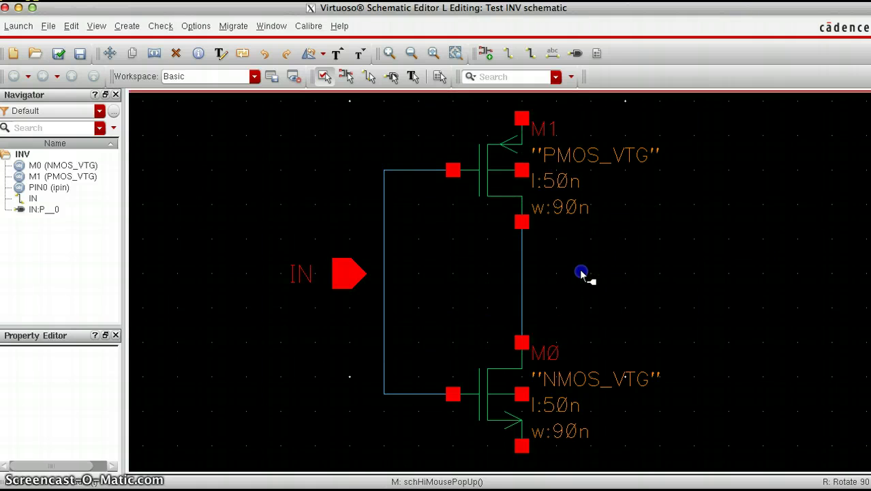
Drop the OUT pin right of the drain wire and wire the IN pin to the gate net
left_click(581, 273)
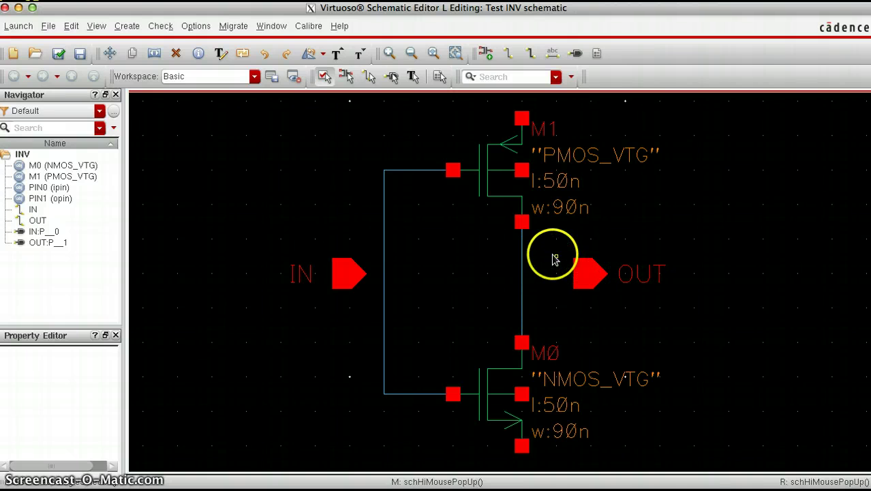
left_click(509, 55)
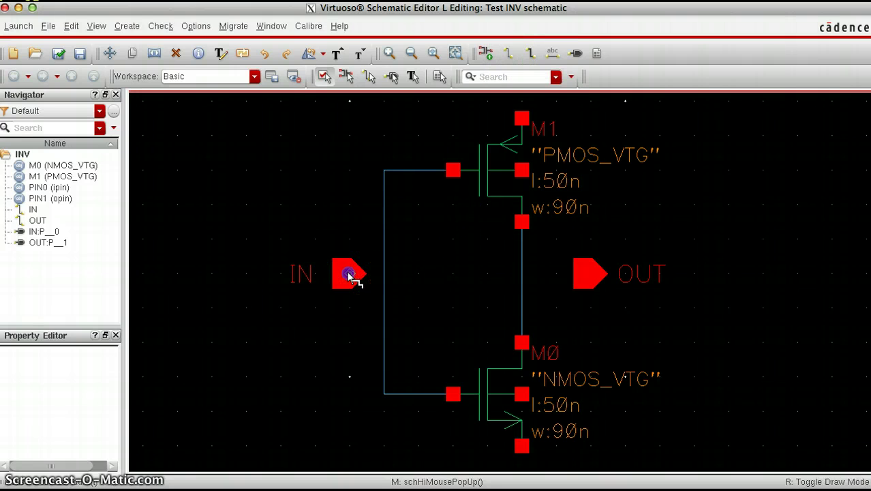
left_click_drag(358, 277, 385, 273)
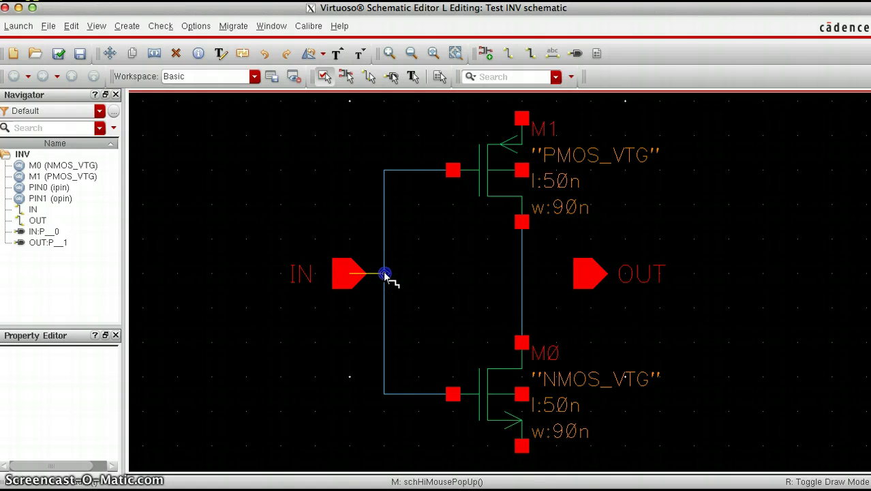
left_click(424, 335)
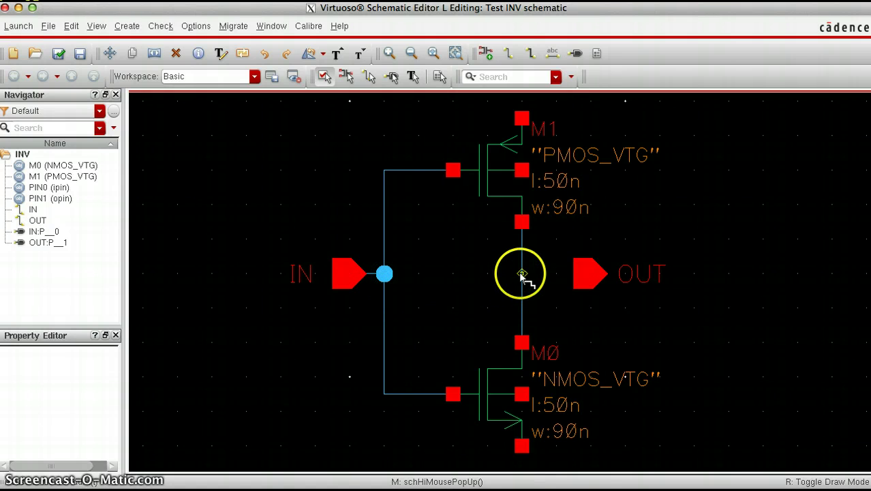
Wire the drain net into the OUT pin and view the reference CMOS inverter image in Chrome
left_click(521, 274)
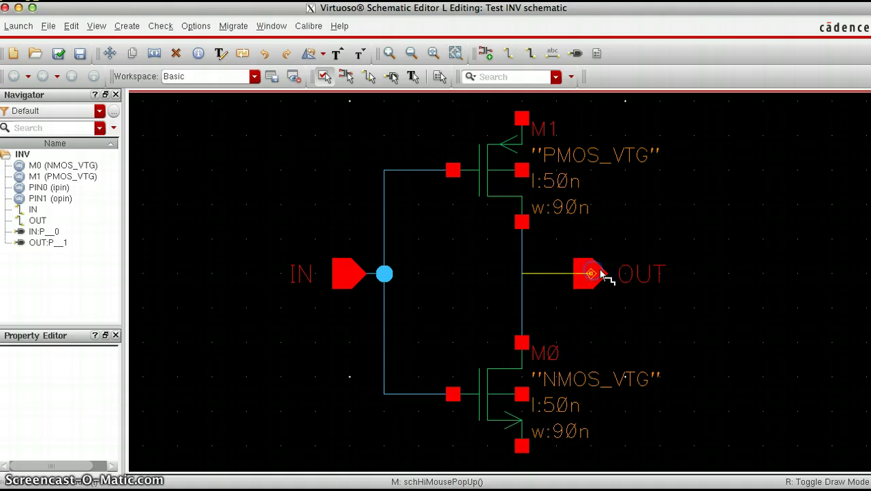
left_click(709, 225)
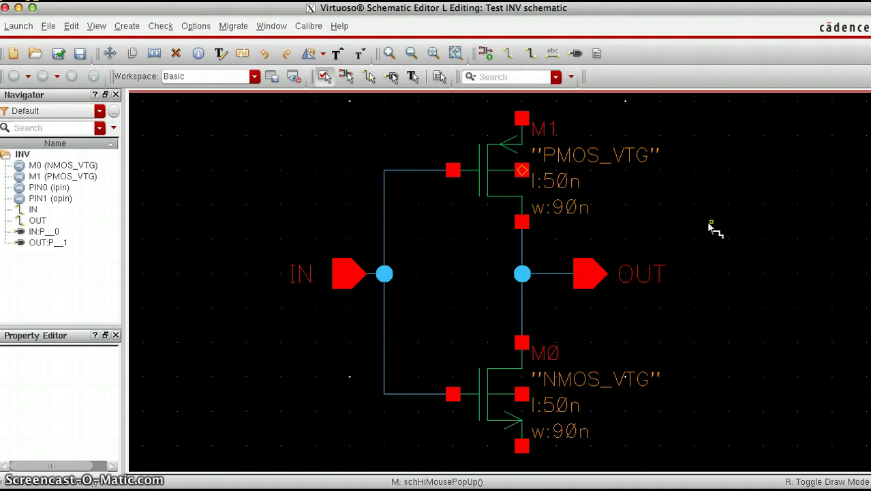
key("super+Tab")
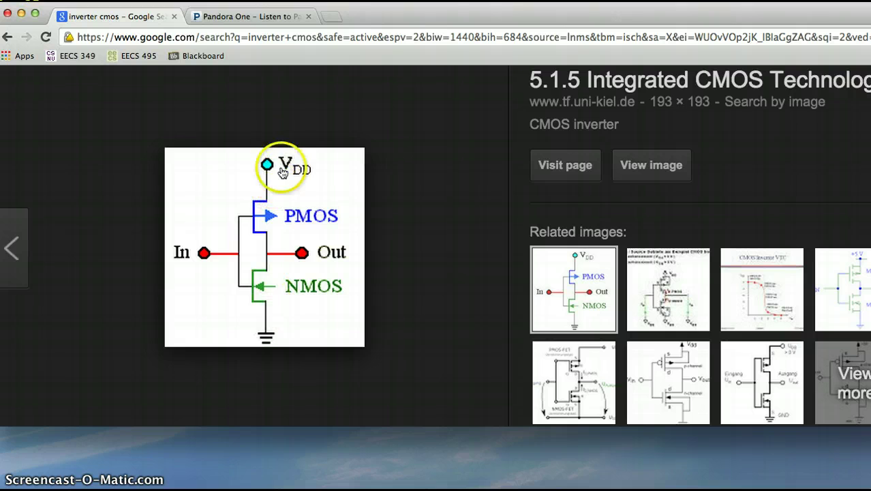
Back in the schematic, stop wiring and find the gnd cell in analogLib
key("super+Tab")
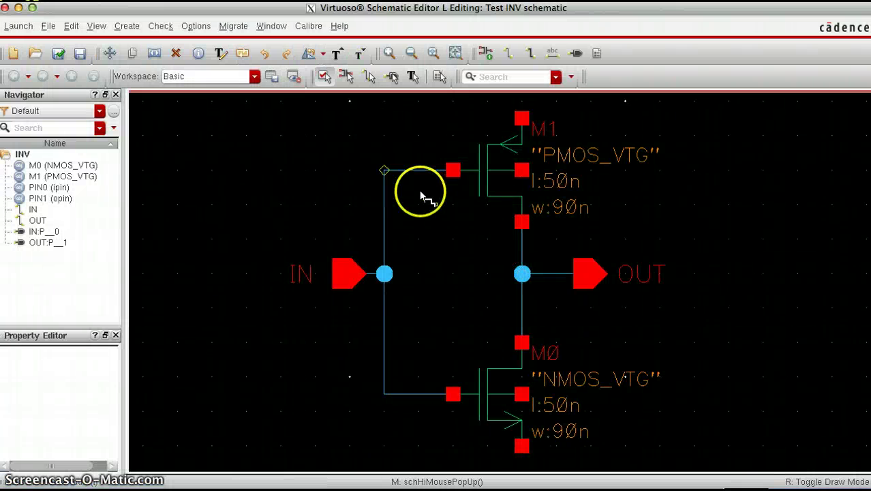
key("Escape")
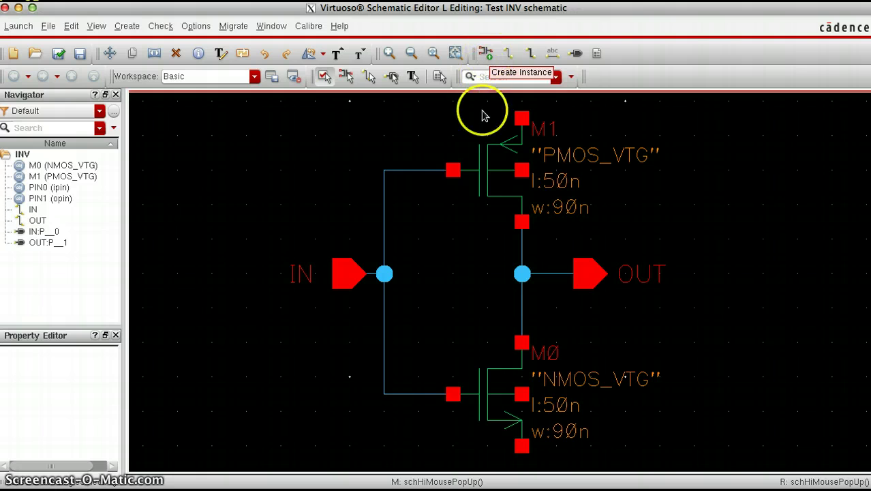
key("i")
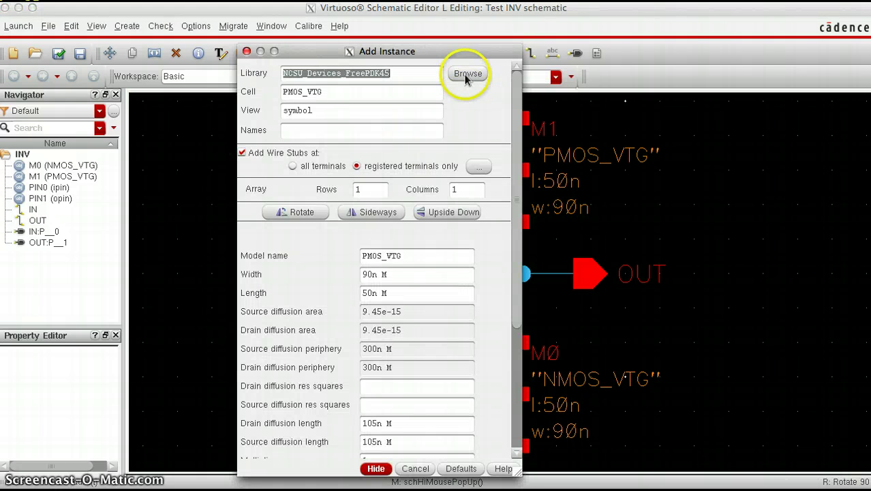
left_click(466, 72)
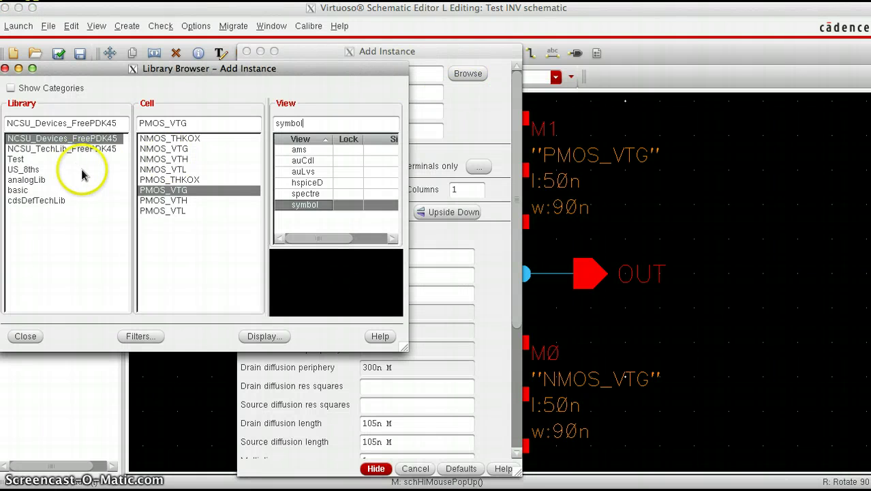
left_click(33, 179)
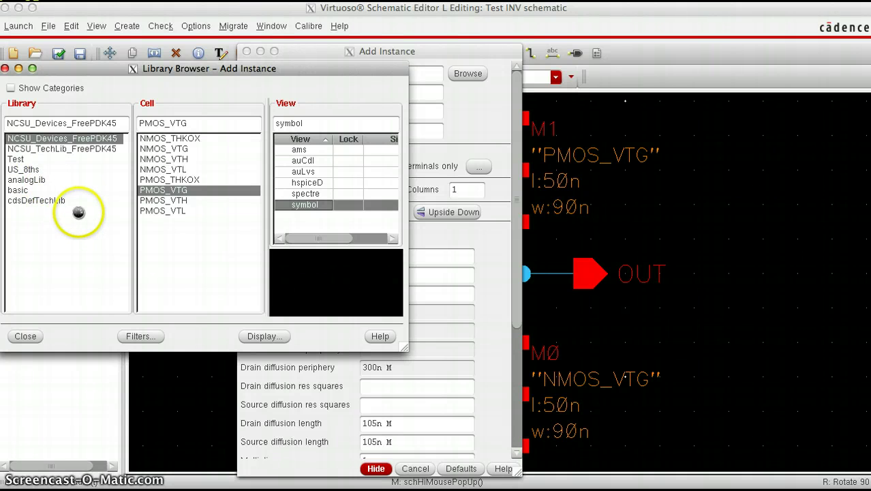
left_click(26, 178)
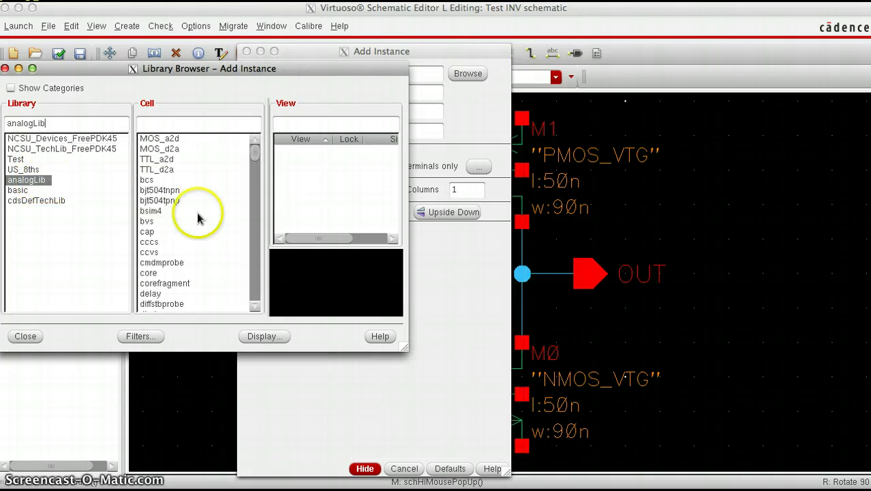
left_click_drag(255, 156, 243, 200)
left_click(183, 122)
type("gnd")
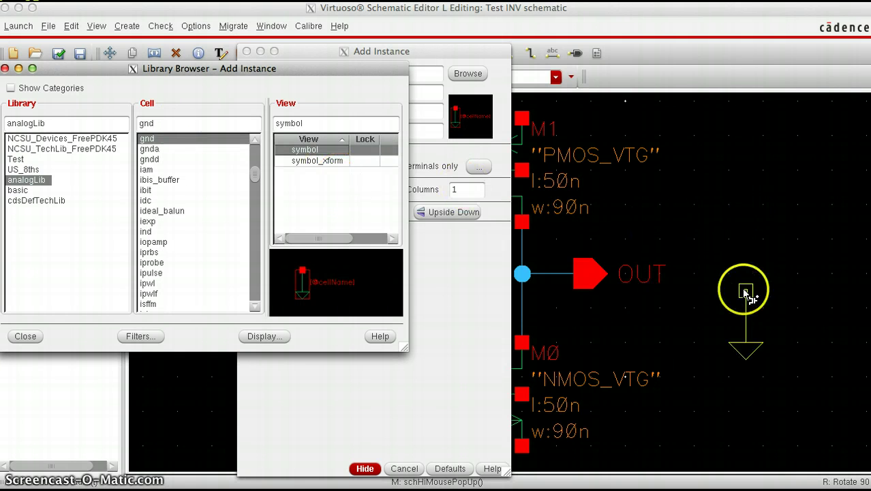
Place the gnd symbol on NMOS M0's bottom (source) terminal
left_click(729, 376)
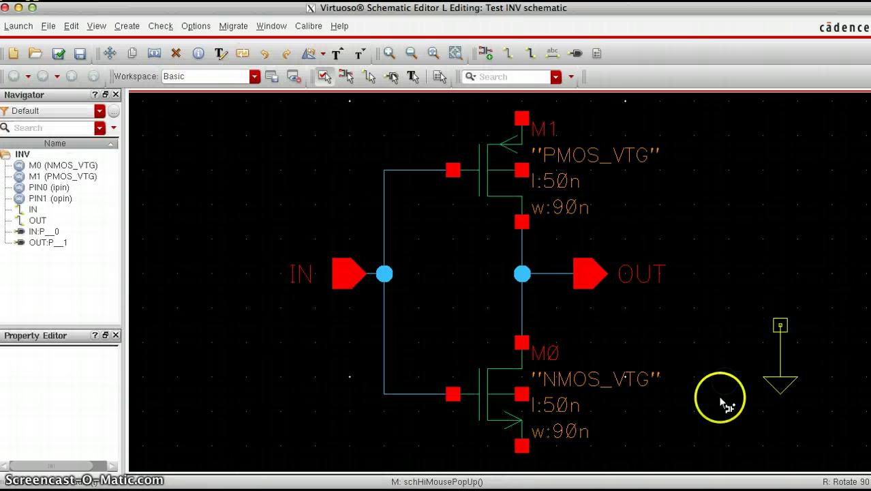
scroll(735, 361, "down", 3)
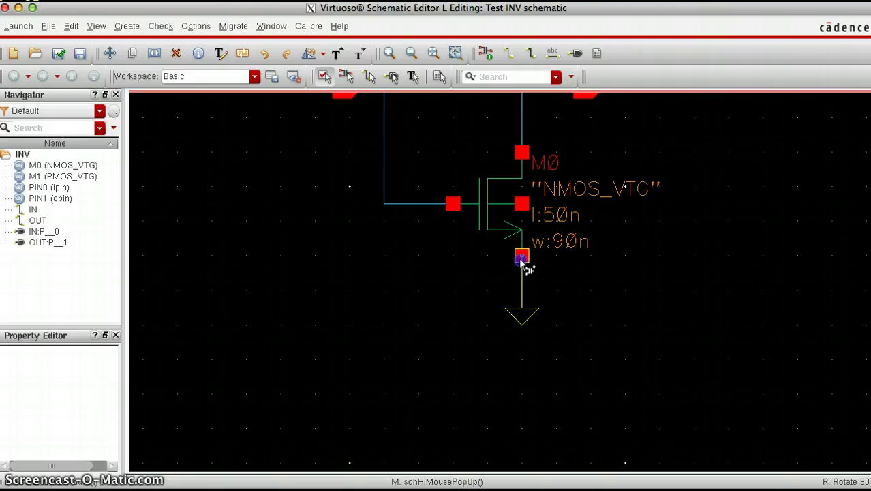
left_click(521, 258)
scroll(608, 350, "up", 4)
scroll(608, 350, "down", 3)
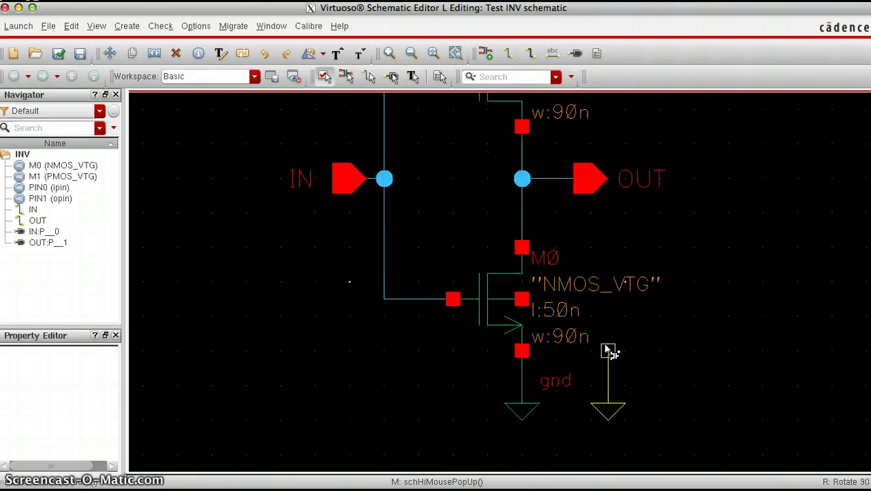
key("Escape")
left_click(462, 182)
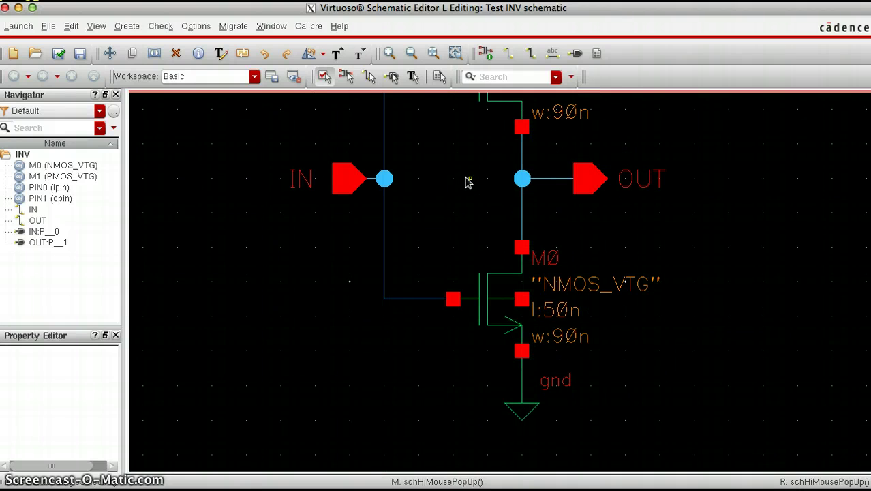
scroll(468, 181, "up", 4)
Place an analogLib vdd symbol on PMOS M1's top (source) terminal
key("i")
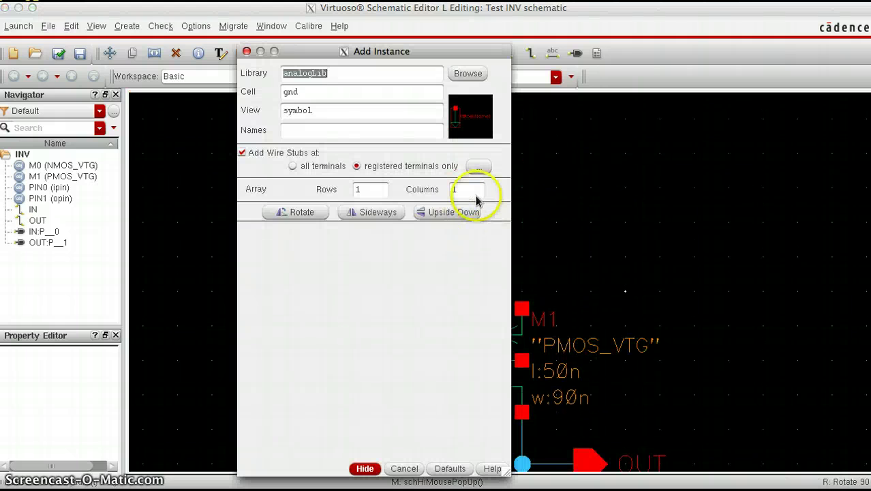
left_click(464, 75)
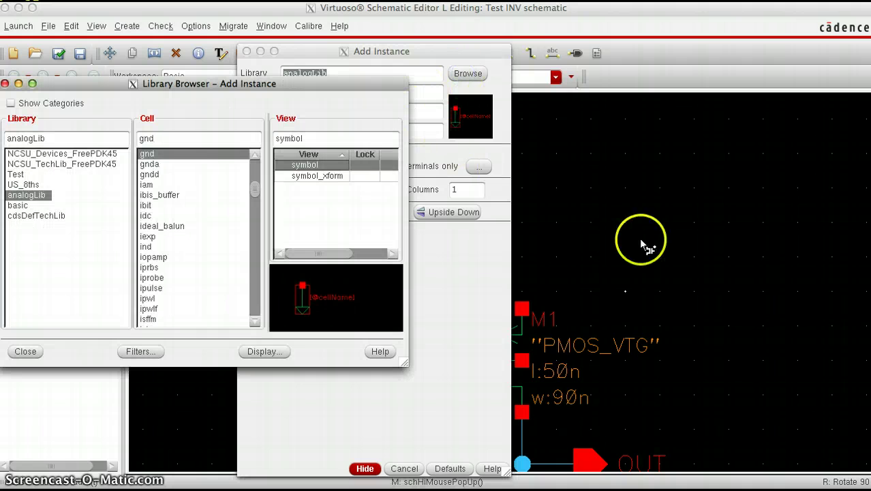
left_click_drag(188, 85, 226, 85)
left_click(253, 176)
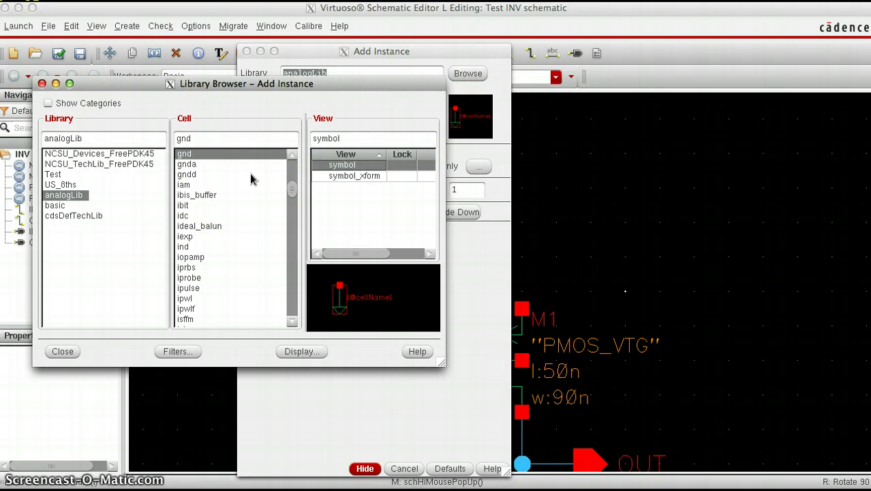
type("vdd")
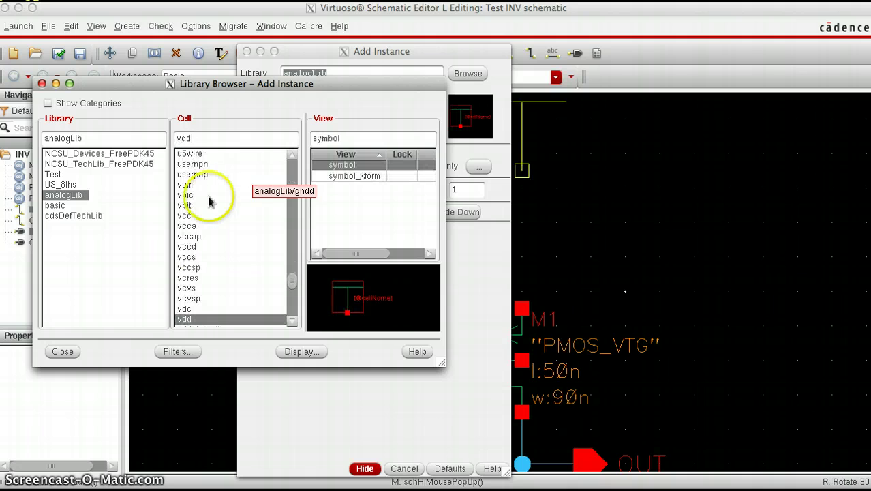
left_click(201, 319)
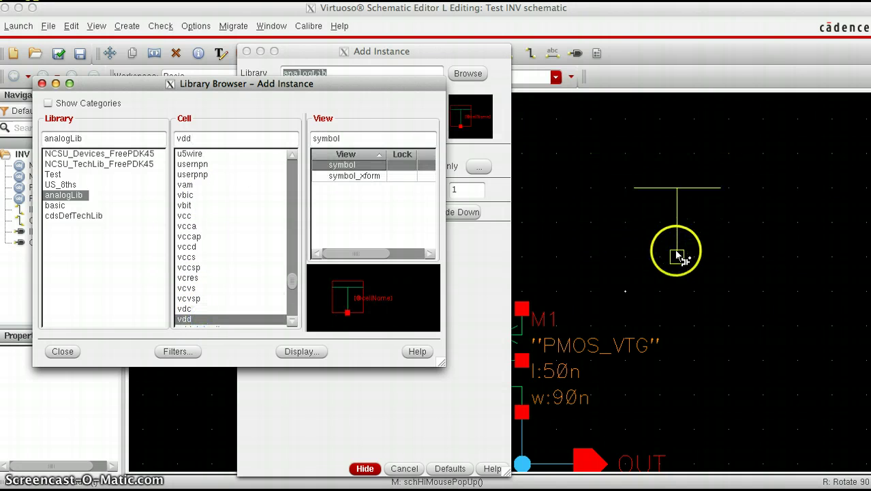
left_click(639, 241)
left_click_drag(639, 242, 522, 309)
left_click(522, 308)
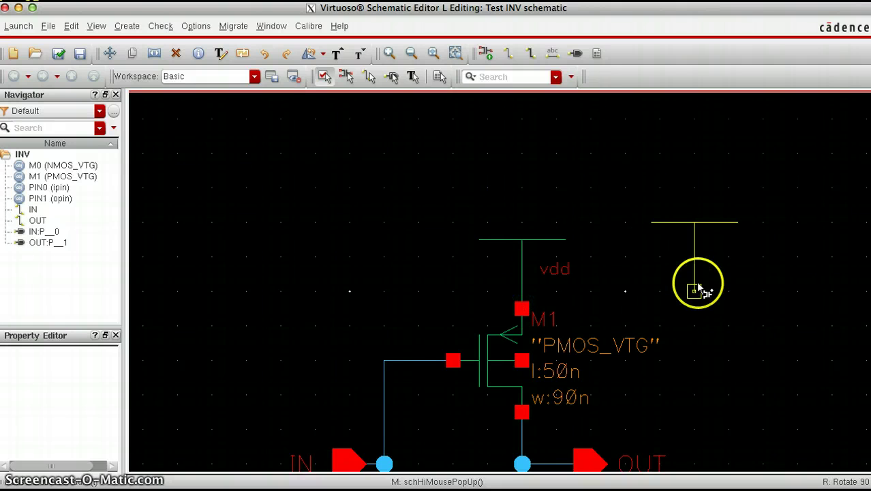
key("Escape")
scroll(619, 235, "down", 3)
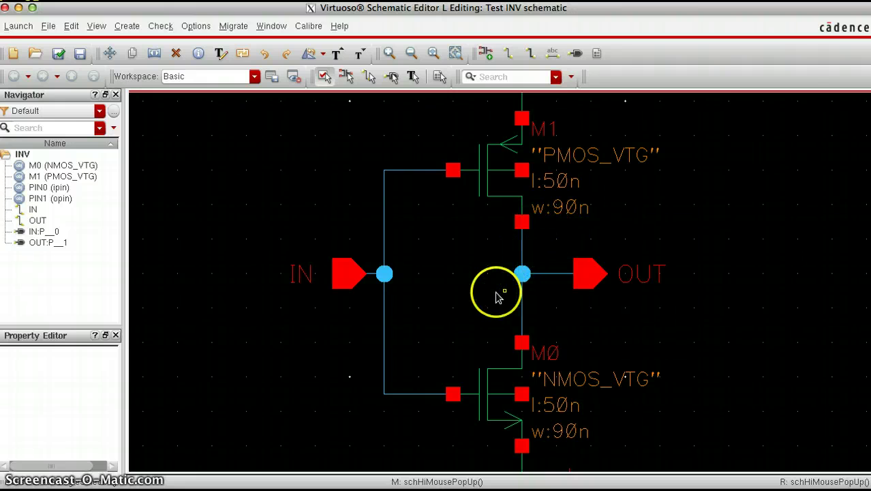
scroll(499, 296, "up", 1)
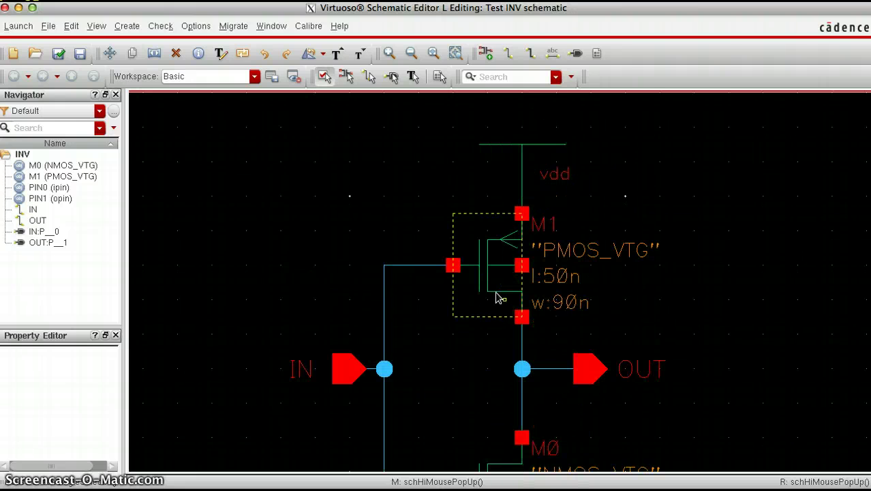
scroll(498, 298, "up", 1, "ctrl")
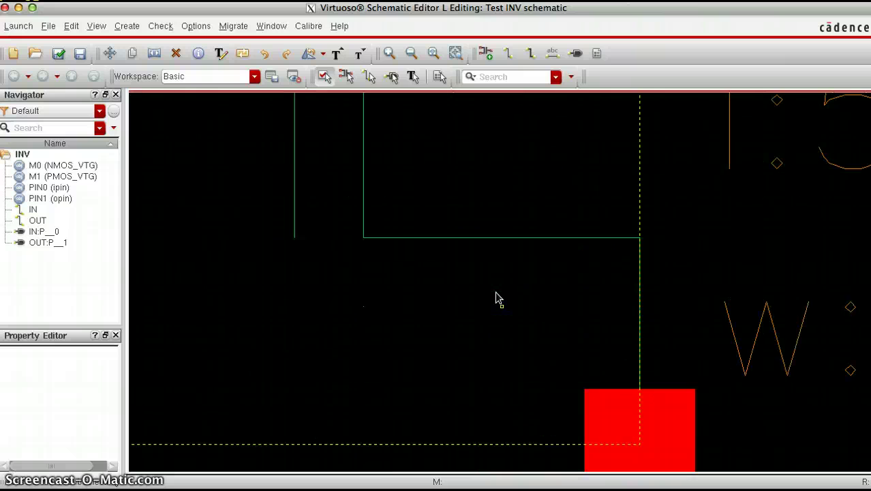
scroll(498, 298, "down", 1, "ctrl")
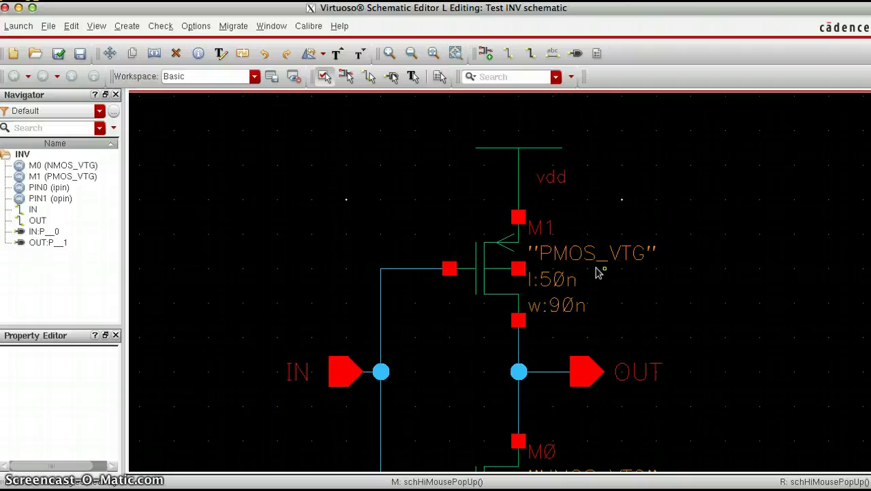
key("f")
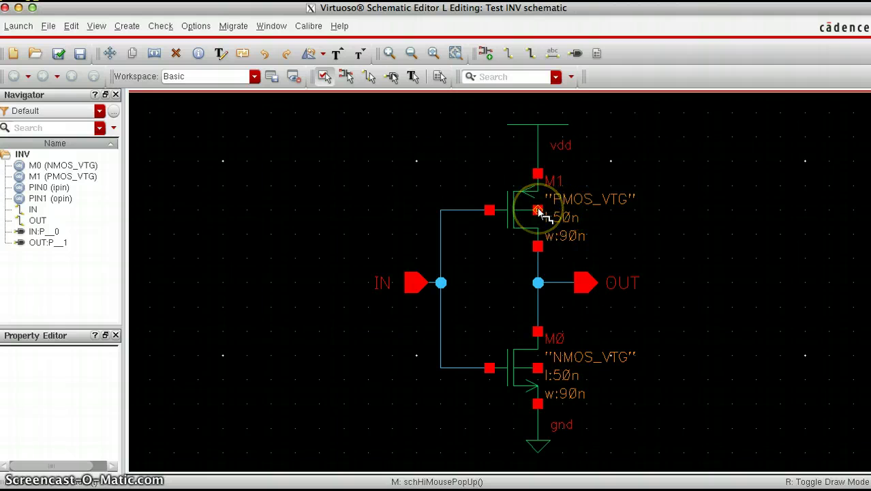
Wire PMOS M1's body terminal to its top (vdd) terminal
left_click(538, 176)
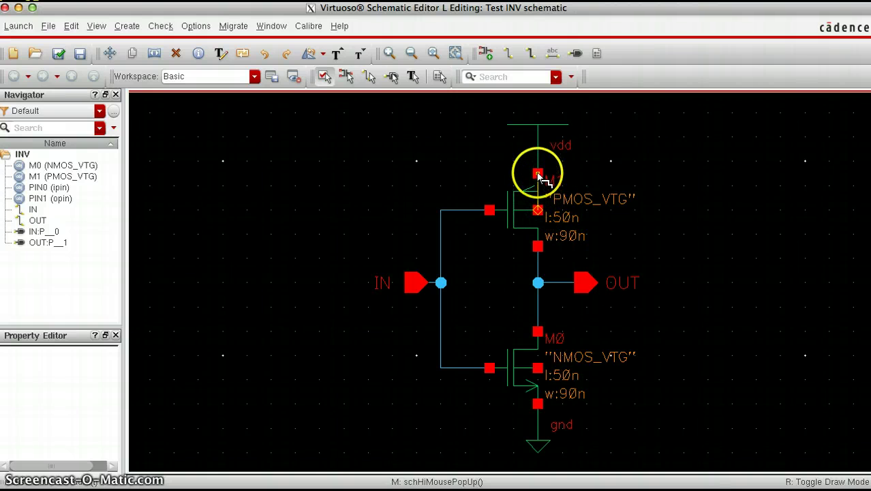
left_click_drag(538, 174, 537, 209)
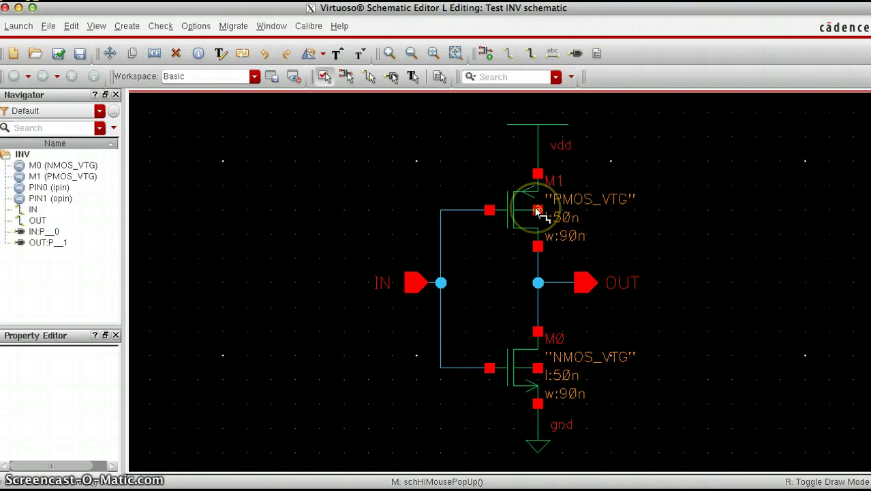
scroll(538, 210, "up", 1, "ctrl")
scroll(538, 225, "up", 2)
left_click(537, 233)
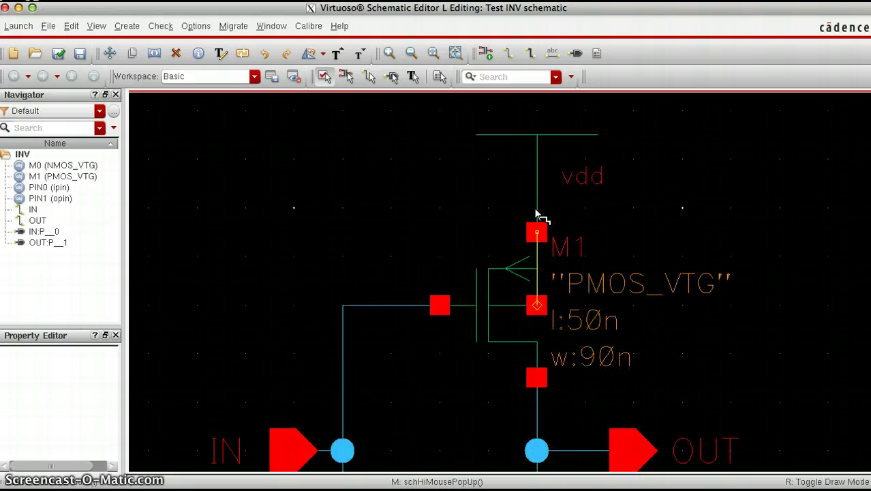
mouse_move(538, 234)
left_mouse_down()
mouse_move(539, 305)
mouse_move(538, 234)
mouse_move(609, 233)
mouse_move(578, 240)
left_mouse_up()
scroll(578, 240, "down", 4)
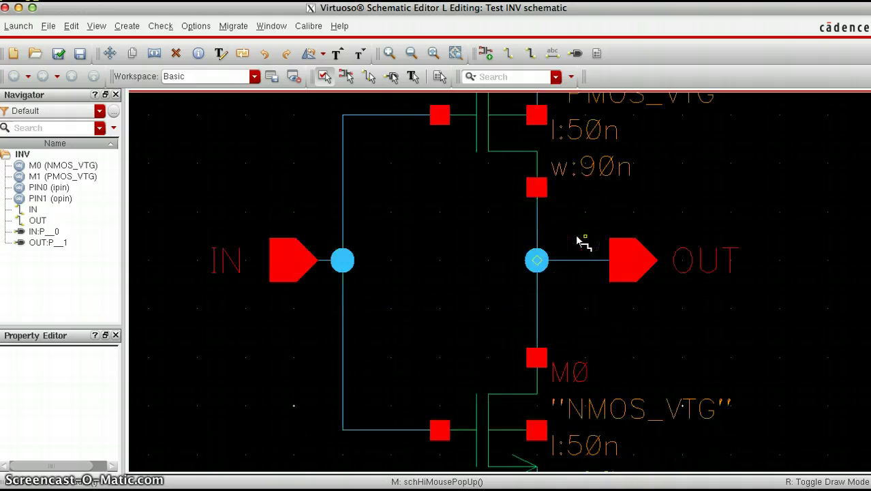
scroll(578, 240, "down", 2)
scroll(578, 240, "up", 1)
scroll(578, 240, "up", 1)
Wire NMOS M0's body to its bottom (gnd) terminal, fit the view, and select M1
left_click(538, 242)
left_click_drag(538, 242, 538, 314)
left_click(538, 314)
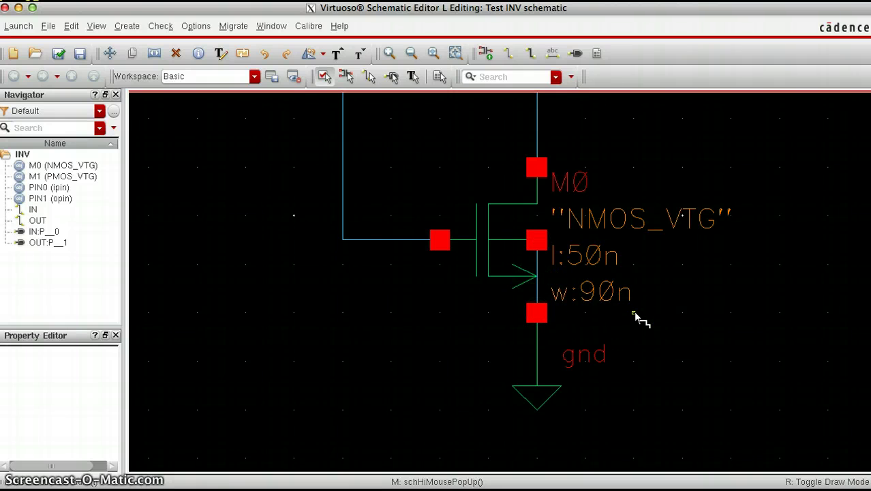
key("f")
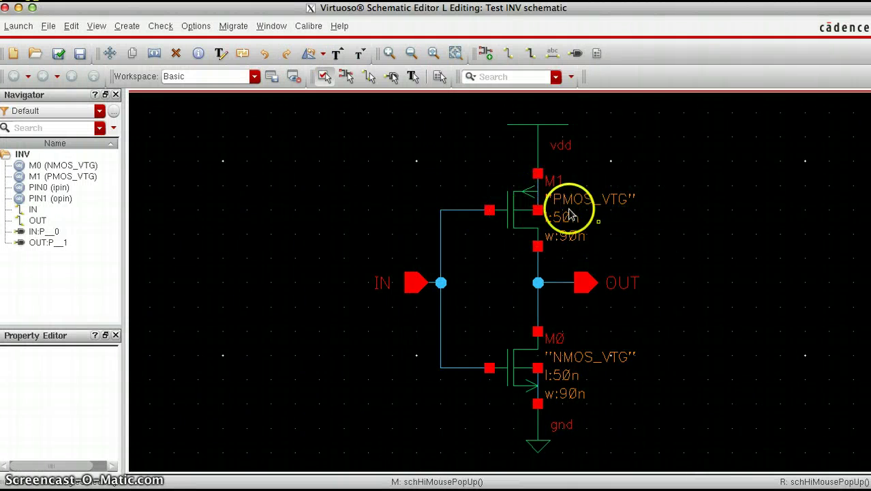
left_click(515, 200)
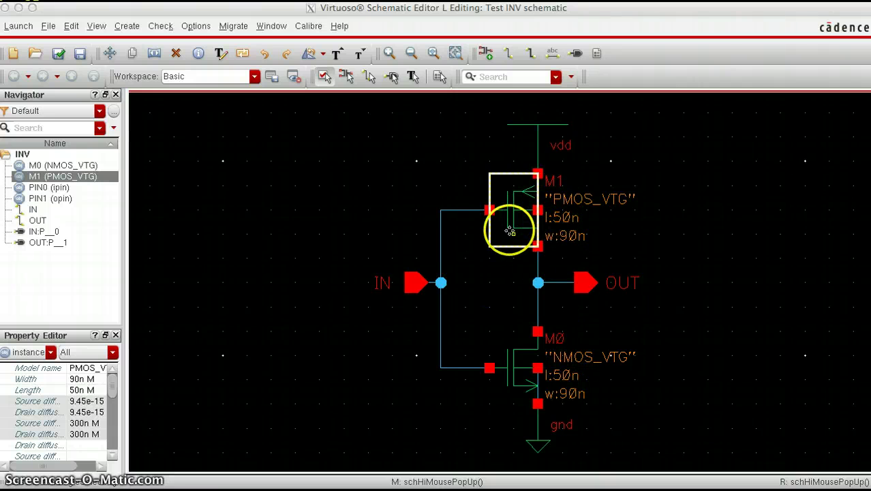
right_click(508, 191)
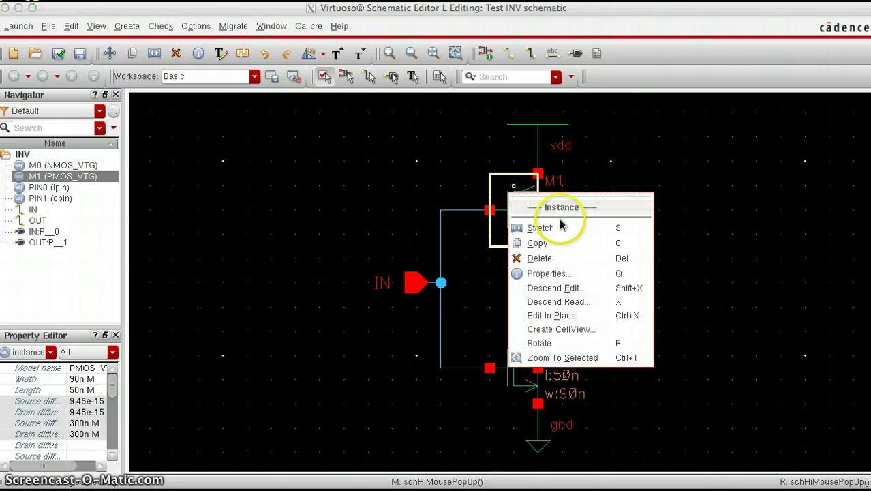
left_click(565, 272)
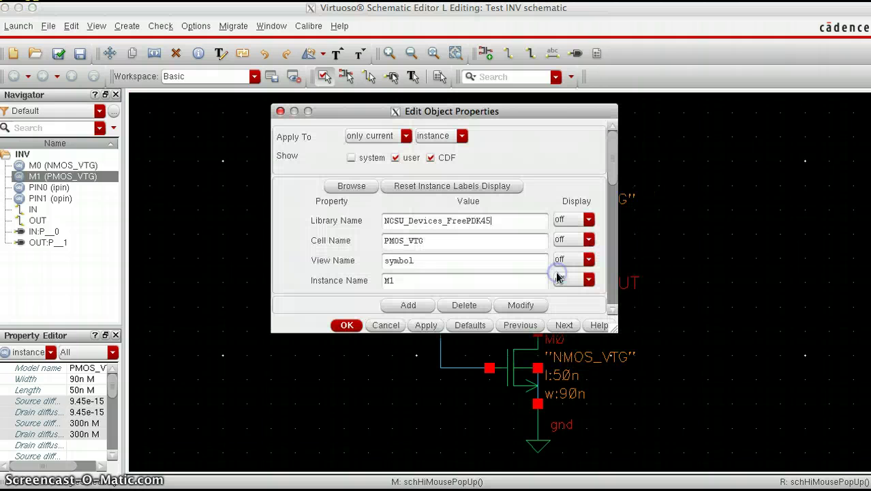
left_click_drag(617, 333, 685, 465)
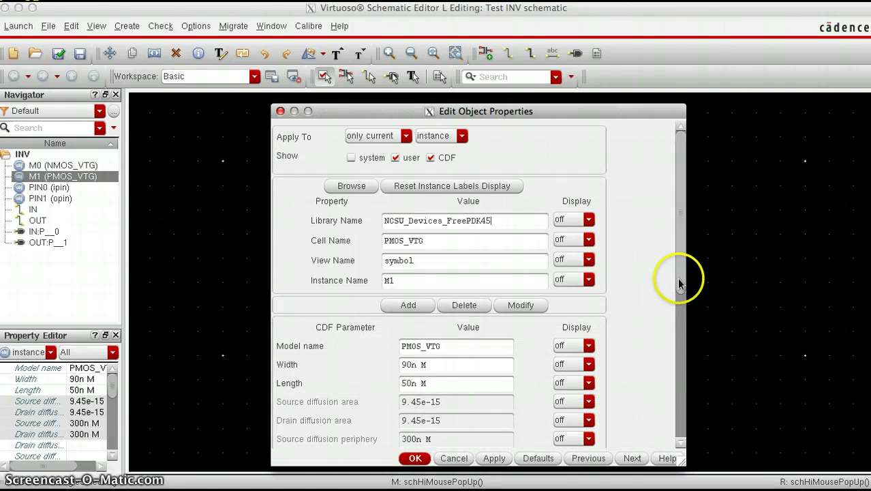
left_click_drag(679, 282, 677, 341)
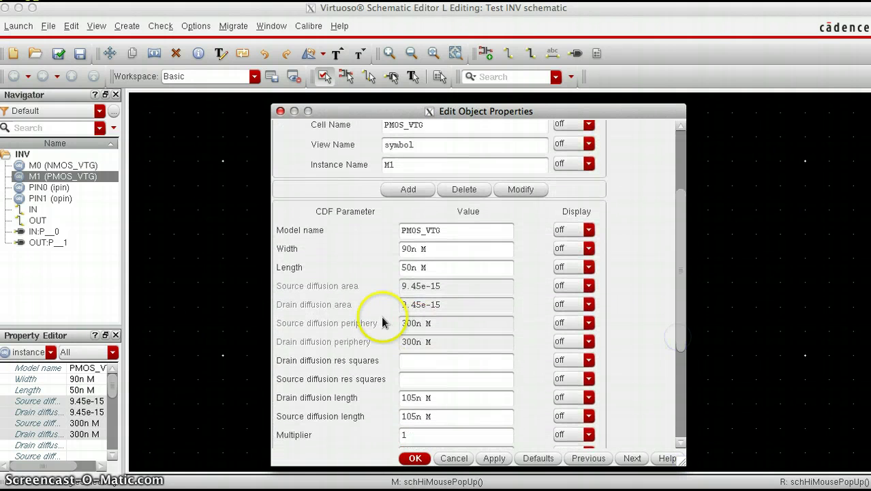
left_click(418, 249)
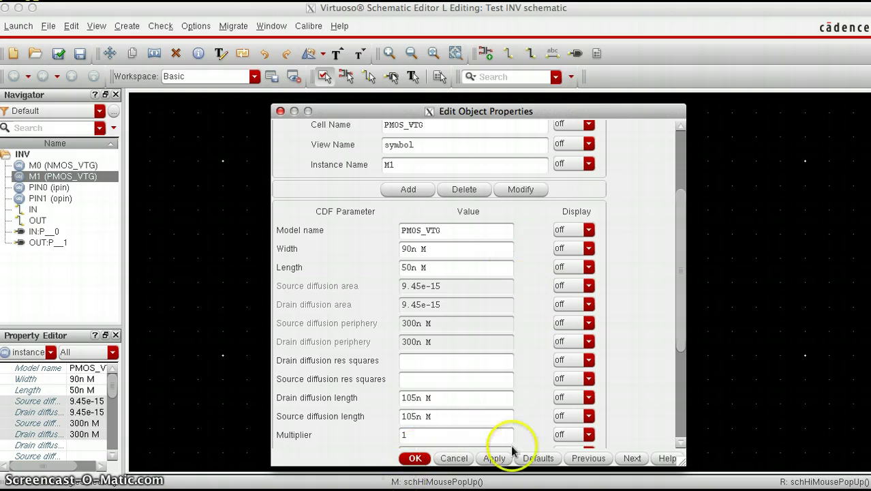
Close M1's properties form and deselect the transistor
left_click(415, 458)
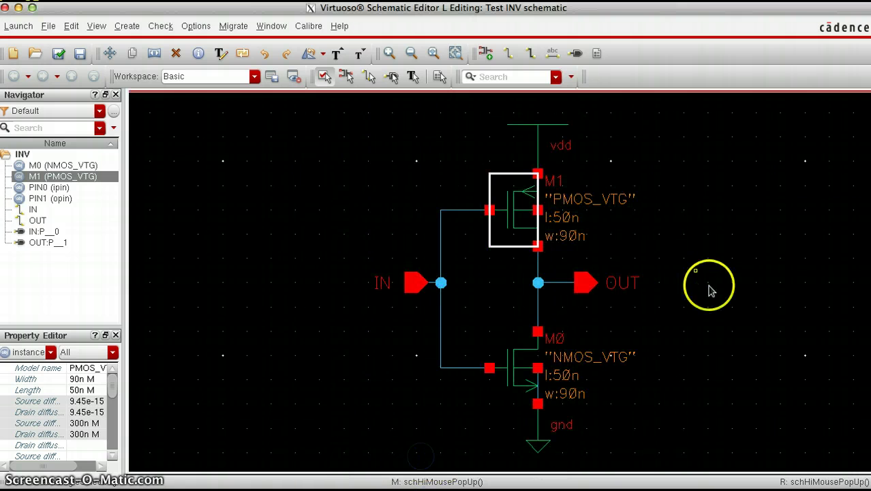
left_click(353, 236)
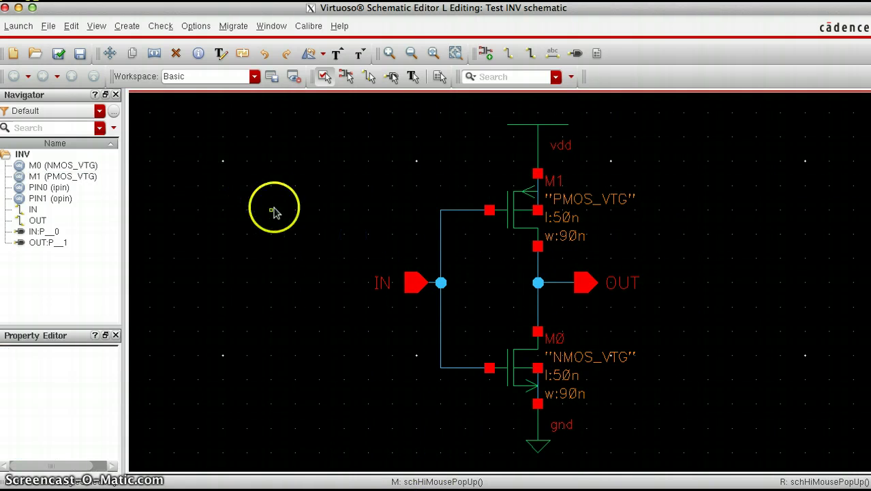